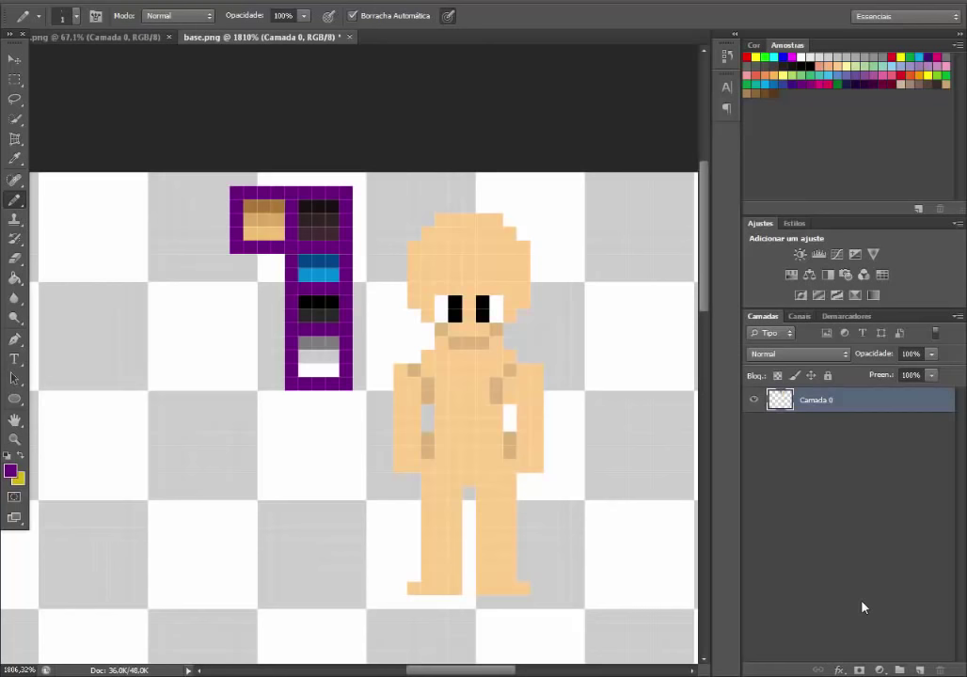
Step: Examine the reference character's white coat and black lapels up close, comparing the artwork with the blank pixel base
click(141, 38)
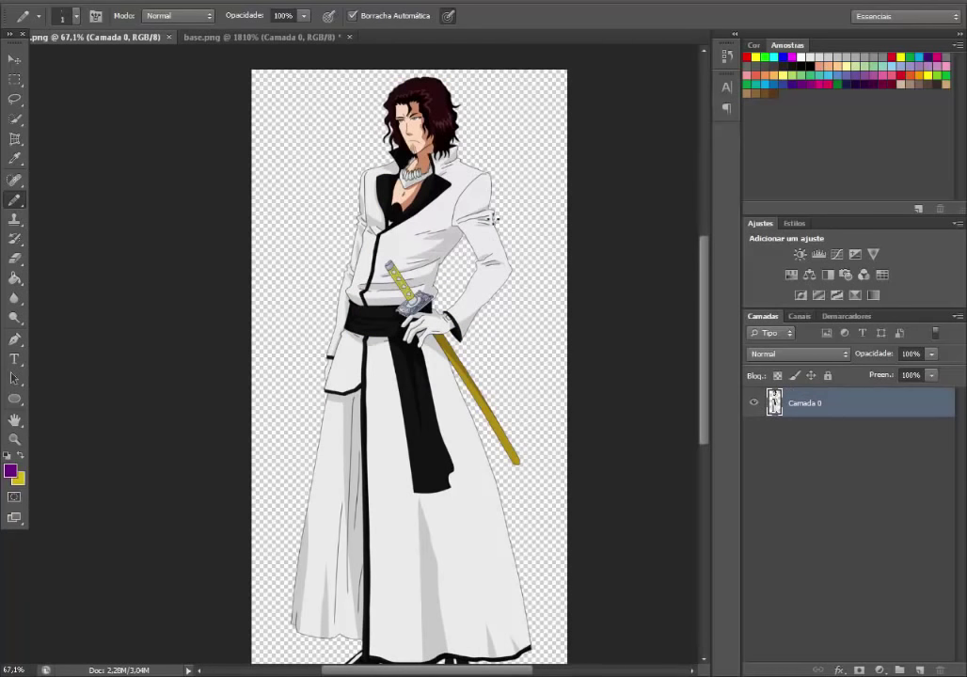
scroll(494, 264, down, 1)
scroll(494, 264, up, 8)
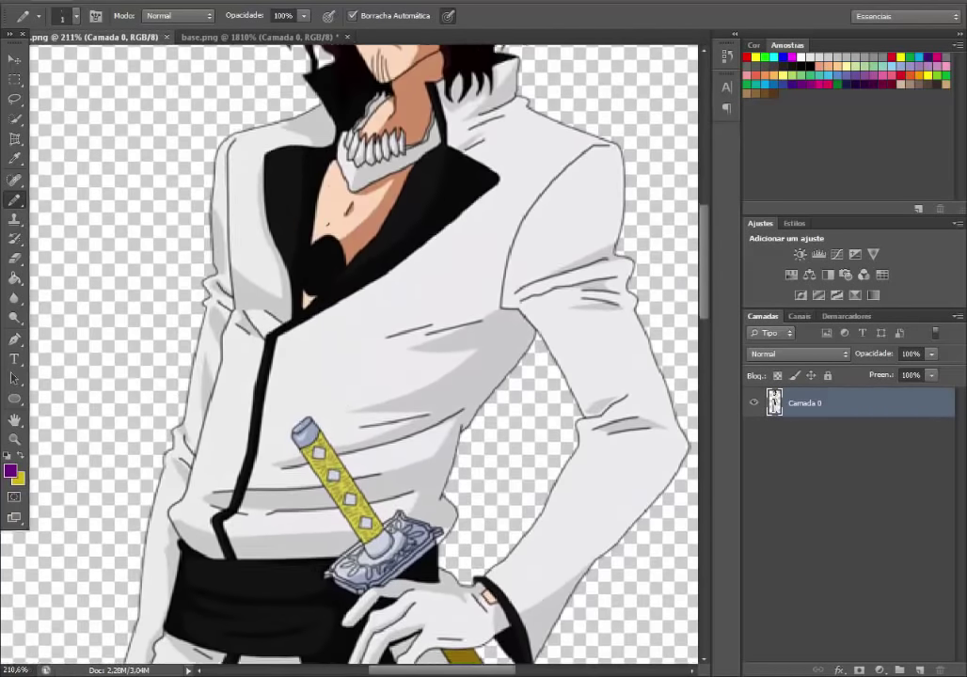
scroll(331, 226, down, 3)
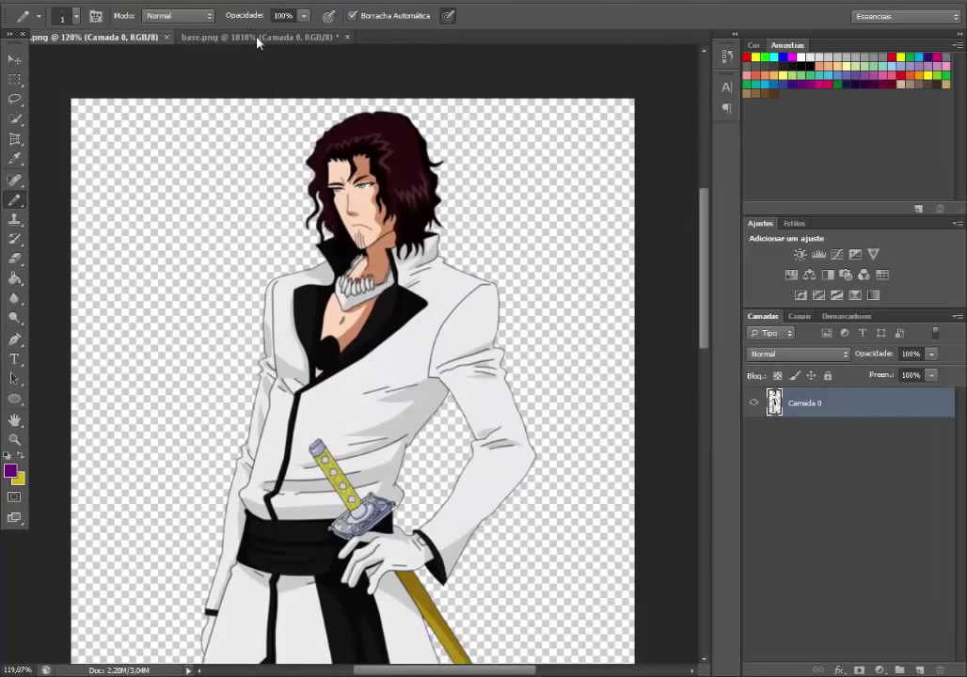
click(258, 38)
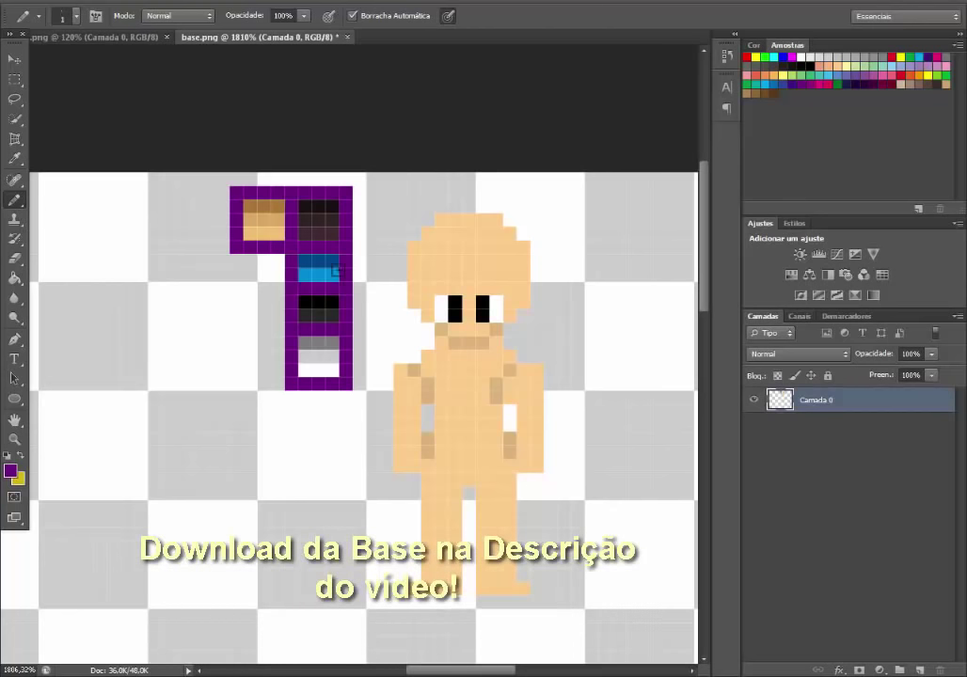
click(141, 38)
scroll(320, 301, down, 3)
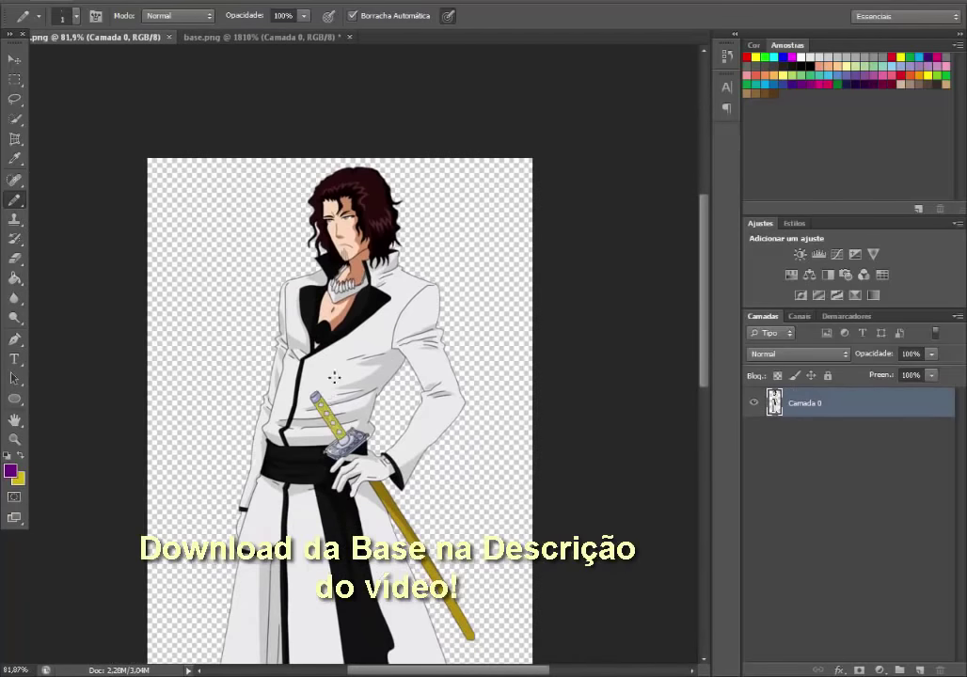
scroll(335, 379, up, 4)
scroll(254, 278, up, 7)
scroll(360, 248, up, 5)
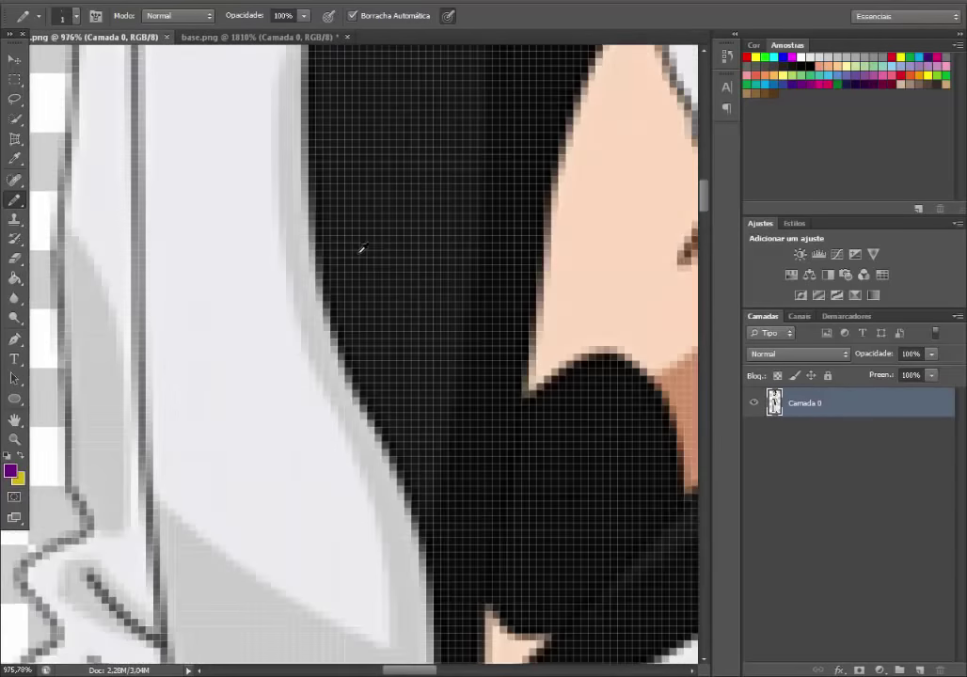
scroll(360, 249, down, 8)
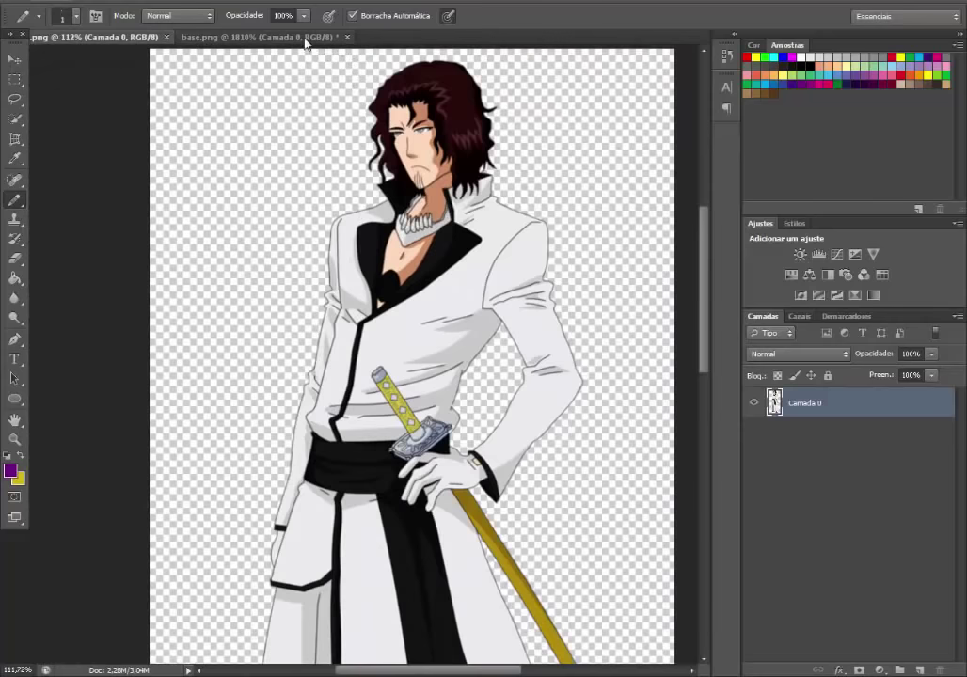
click(305, 39)
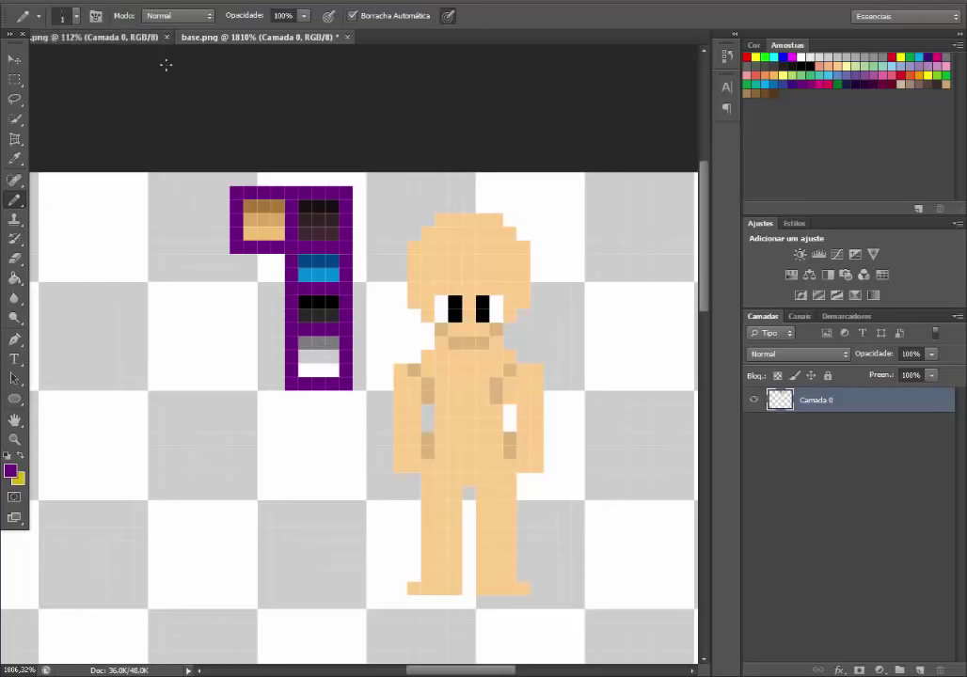
Step: Examine the reference character from full figure to close-up, studying the hair, face, jaw necklace, collar, sash and sword
click(117, 36)
scroll(464, 385, down, 2)
scroll(462, 389, down, 4)
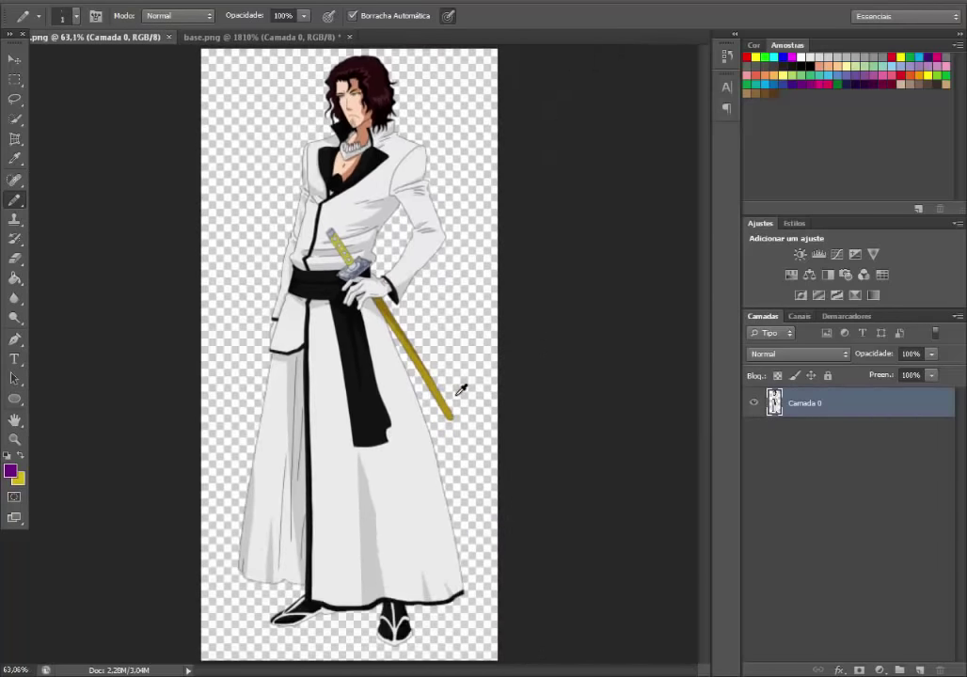
scroll(456, 376, up, 6)
scroll(385, 292, up, 4)
scroll(311, 216, up, 3)
scroll(311, 216, up, 3)
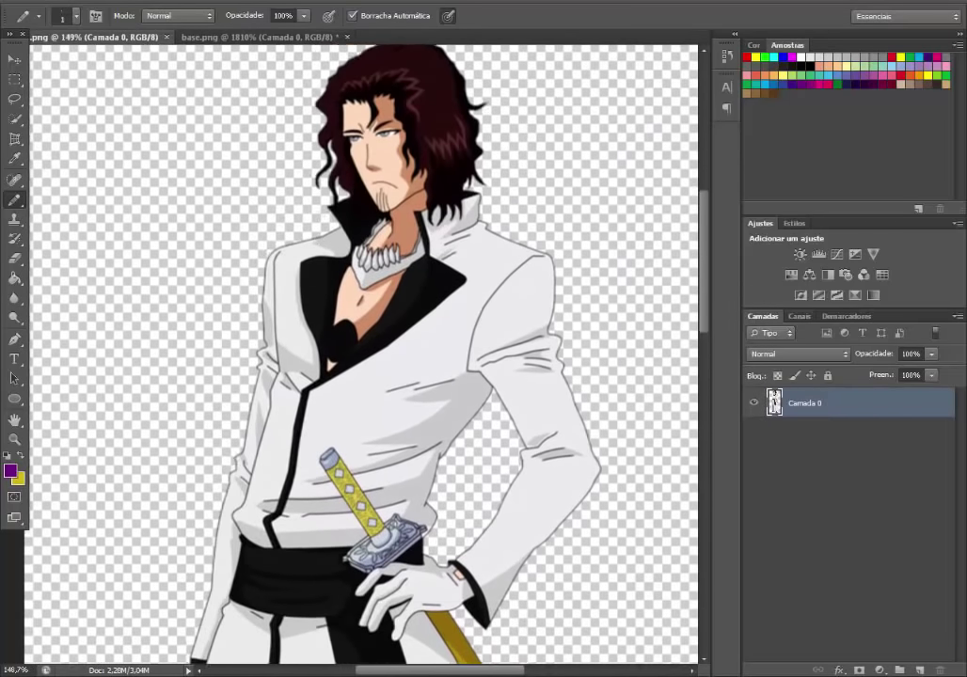
scroll(351, 366, up, 5)
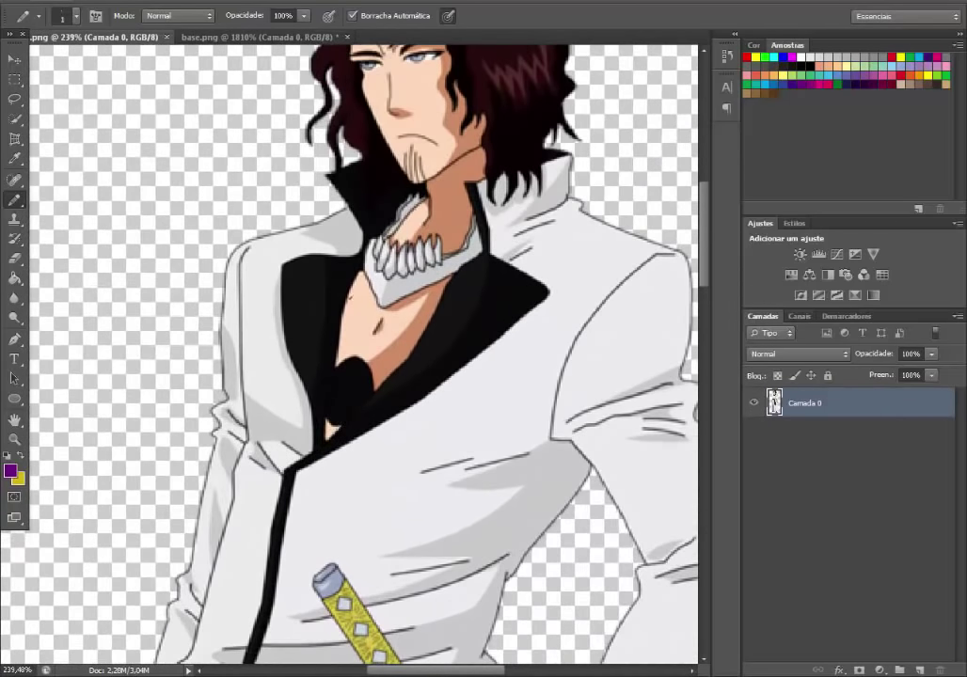
scroll(386, 268, down, 2)
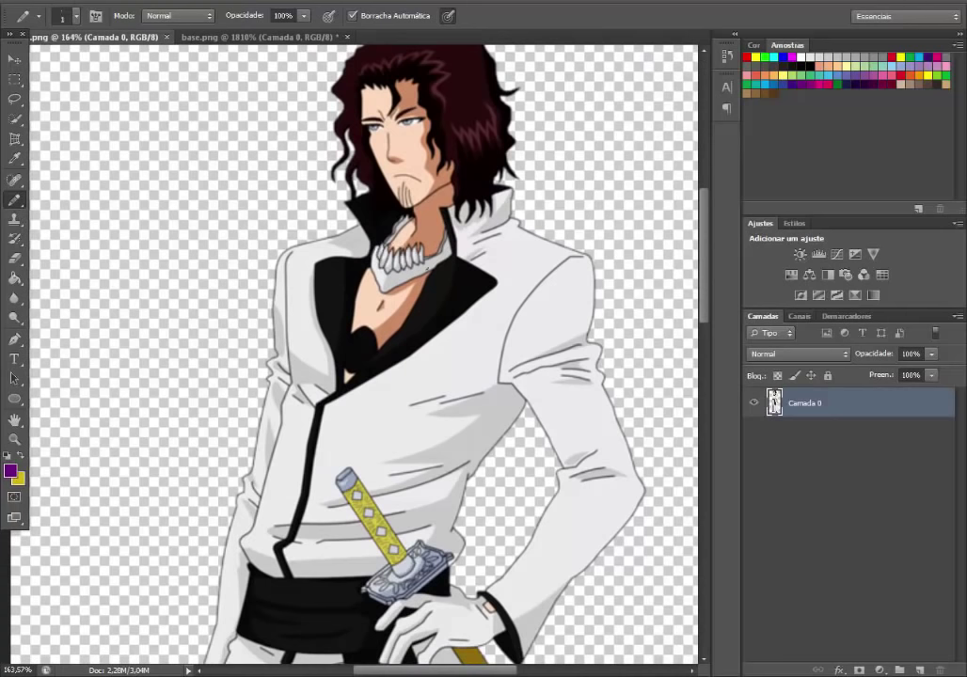
click(245, 36)
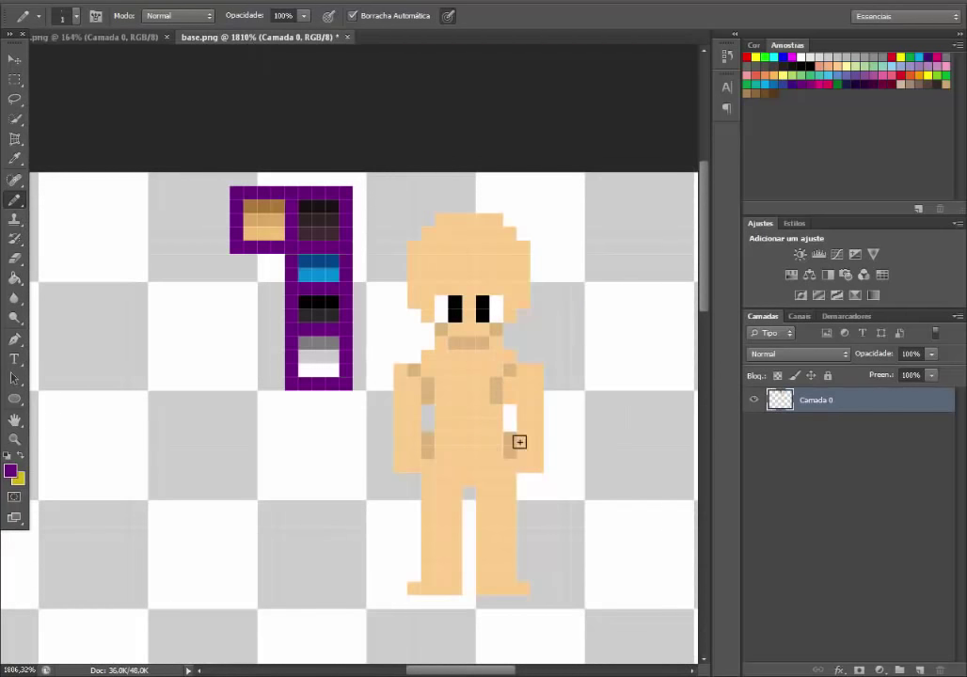
click(145, 37)
scroll(297, 218, down, 3)
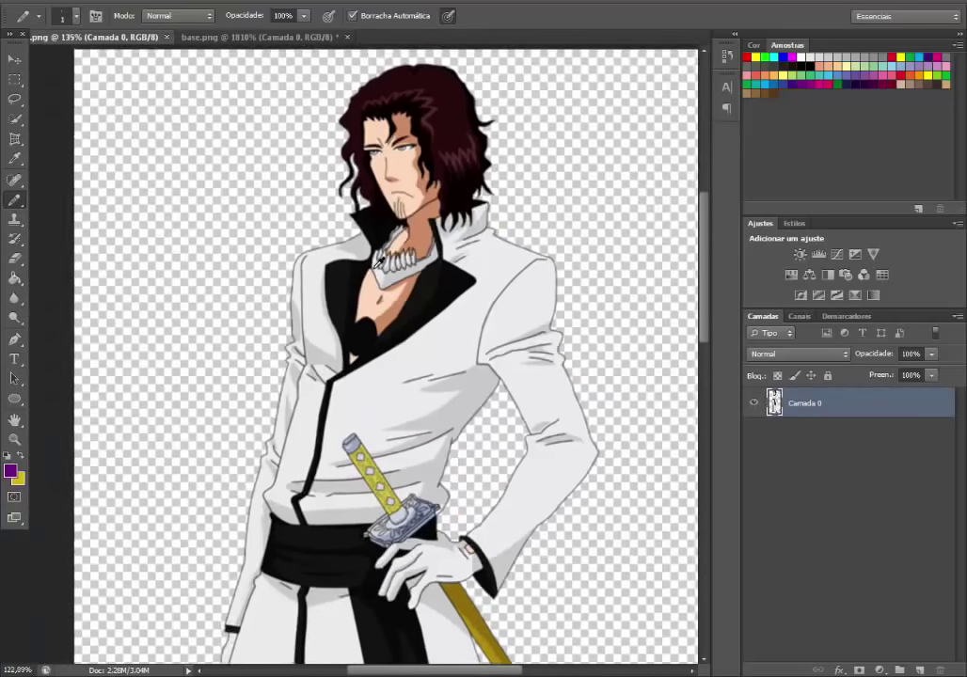
scroll(402, 198, up, 2)
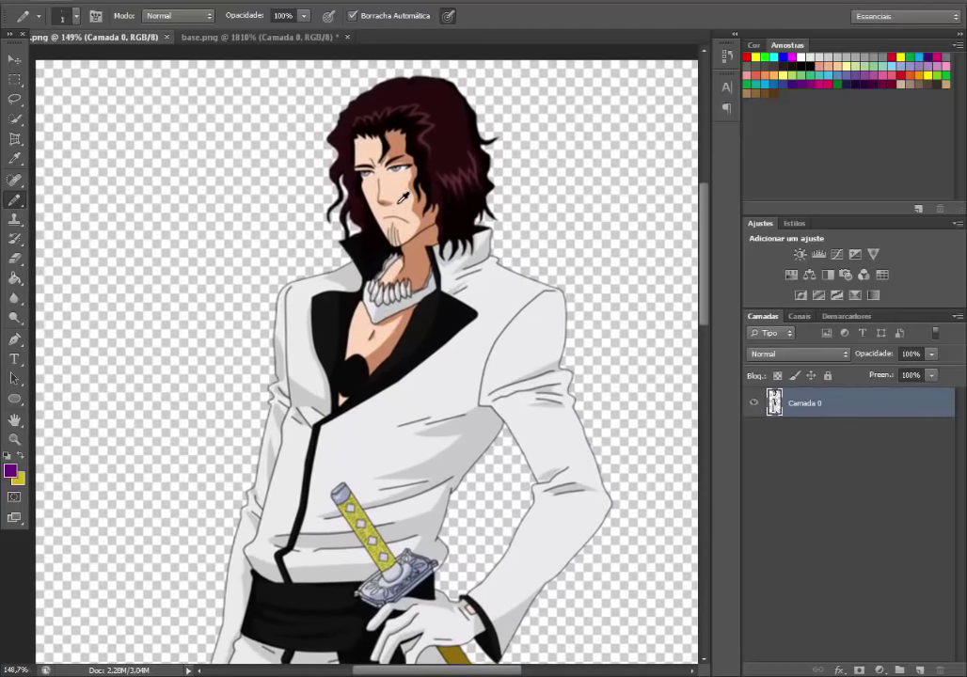
scroll(402, 197, down, 5)
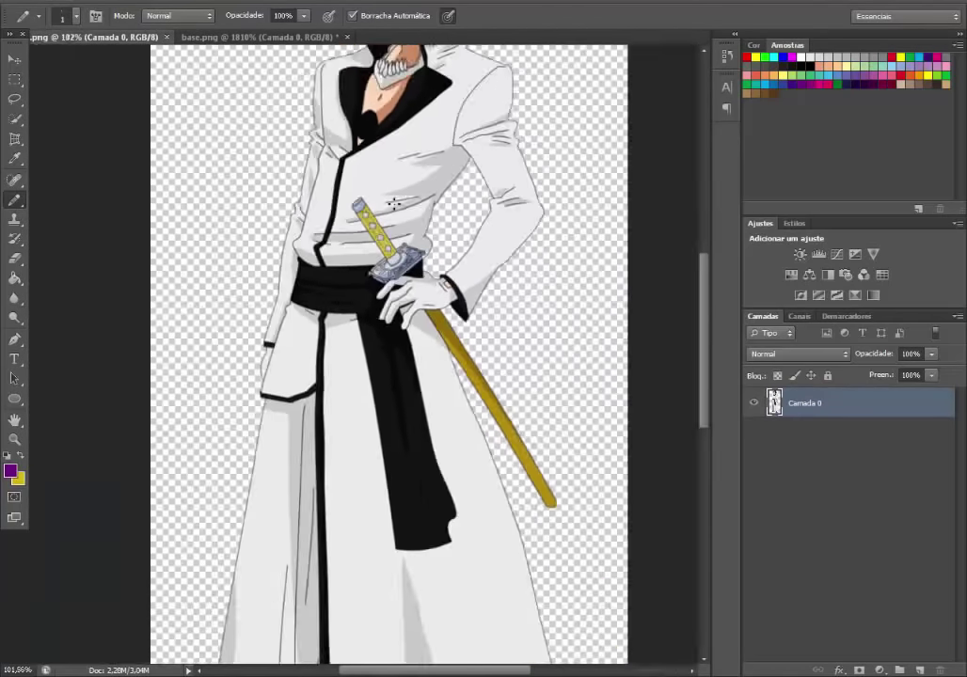
scroll(404, 244, up, 5)
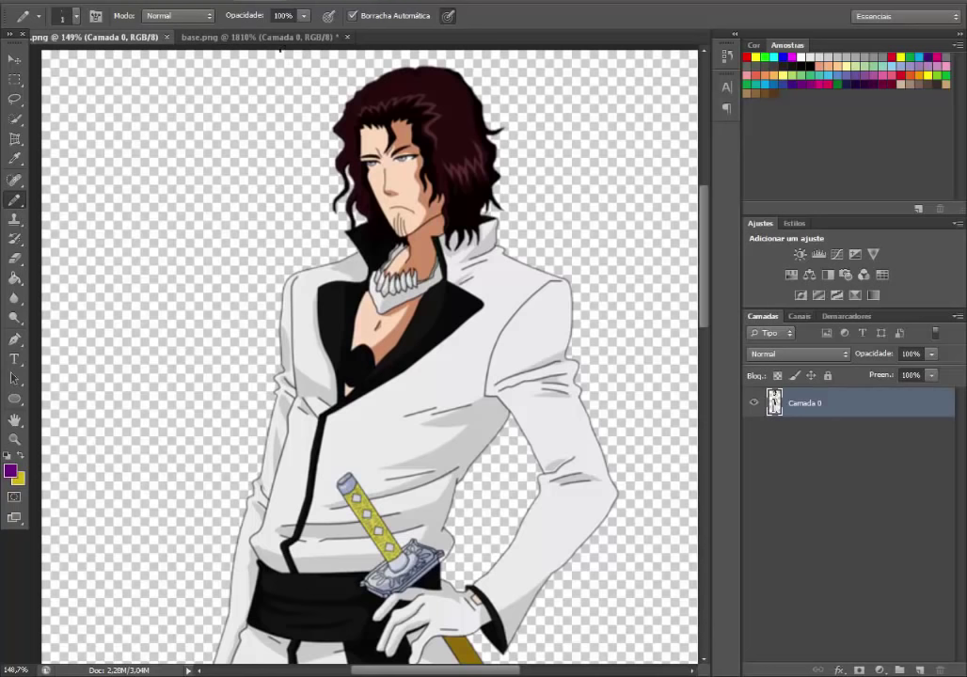
Step: Paint the sprite's neck strip in base.png with the darkest skin tone from the palette
click(280, 39)
click(141, 38)
click(292, 39)
scroll(539, 273, up, 3)
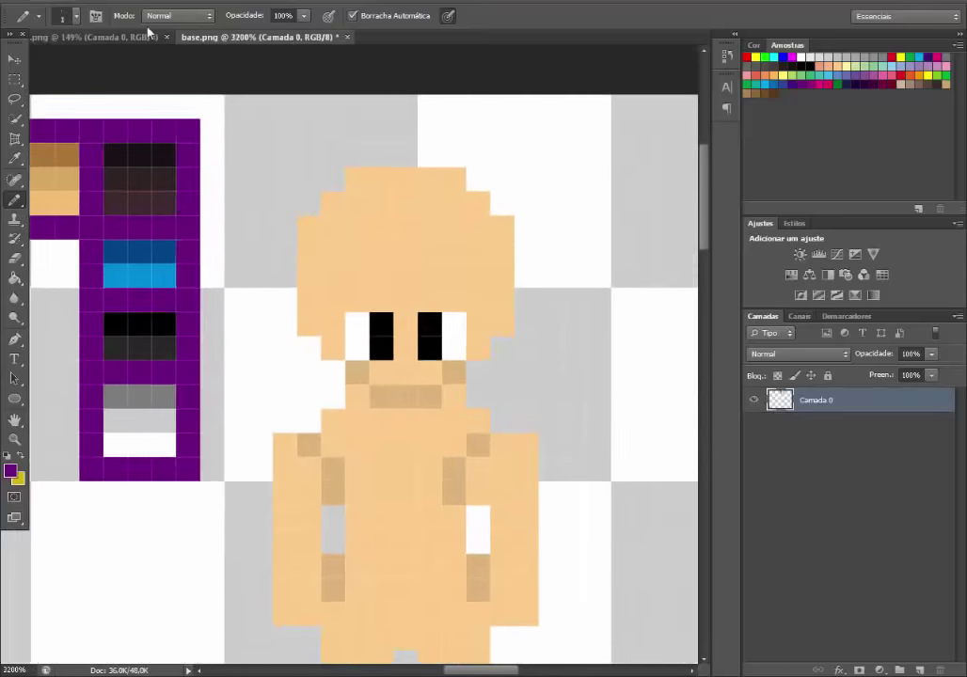
click(145, 35)
click(250, 39)
alt+click(64, 160)
drag(390, 395, 422, 395)
Step: Shade the jaw corners and both sides of the face beside the eyes with the medium skin tone
click(146, 37)
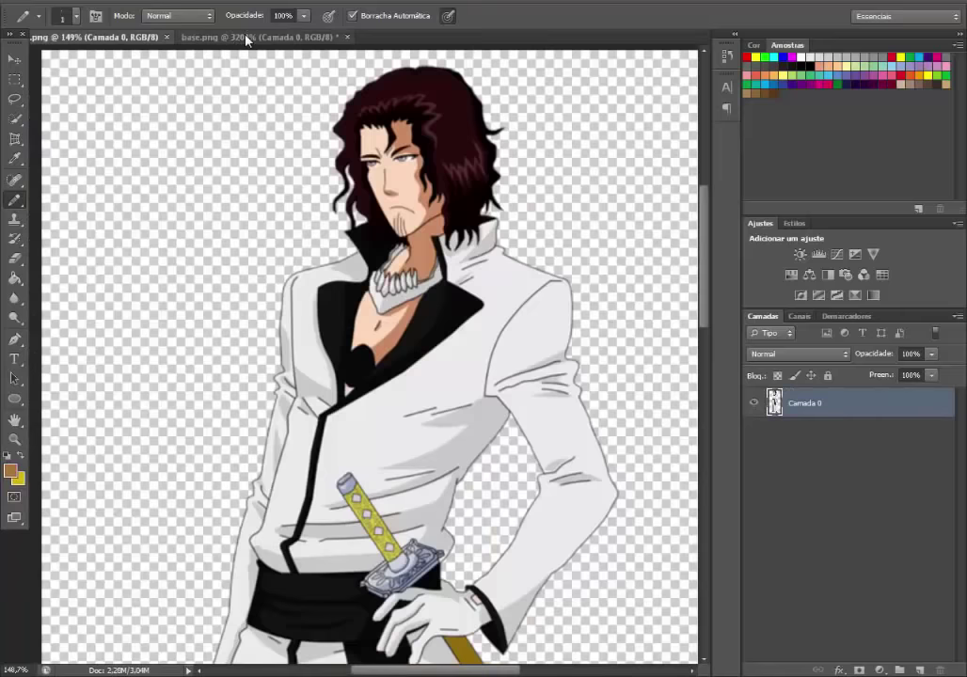
key(ctrl+Tab)
key(ctrl+Tab)
key(ctrl+Tab)
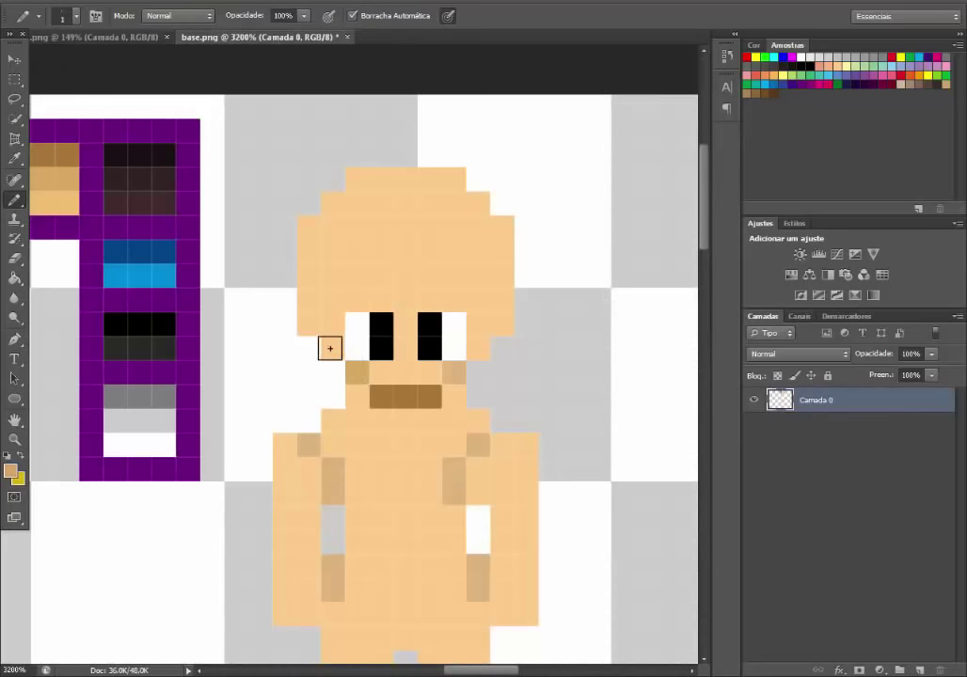
drag(330, 348, 333, 326)
drag(476, 325, 474, 341)
Step: Colour both irises with light blue lower pixels and dark blue upper pixels from the palette
alt+click(162, 268)
key(ctrl+Tab)
key(ctrl+Tab)
click(386, 343)
click(429, 348)
alt+click(156, 254)
click(381, 326)
click(429, 324)
Step: Shade the upper eye whites light grey and both temples with the neck's darkest skin tone
alt+click(155, 415)
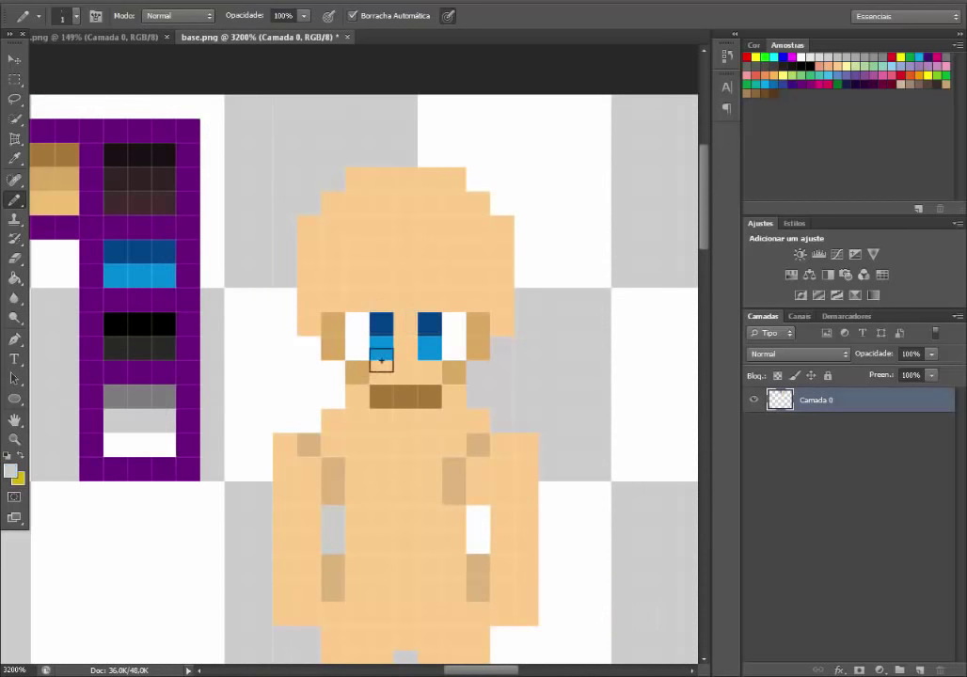
click(358, 326)
click(453, 326)
alt+click(378, 396)
click(332, 276)
click(450, 275)
Step: Paint the fringe across the forehead with the darkest hair tone, adding a medium-tone row with two tufts above it
key(ctrl+Tab)
click(211, 38)
alt+click(155, 157)
mouse_move(358, 299)
mouse_down()
mouse_move(372, 274)
mouse_move(450, 274)
mouse_up()
click(334, 250)
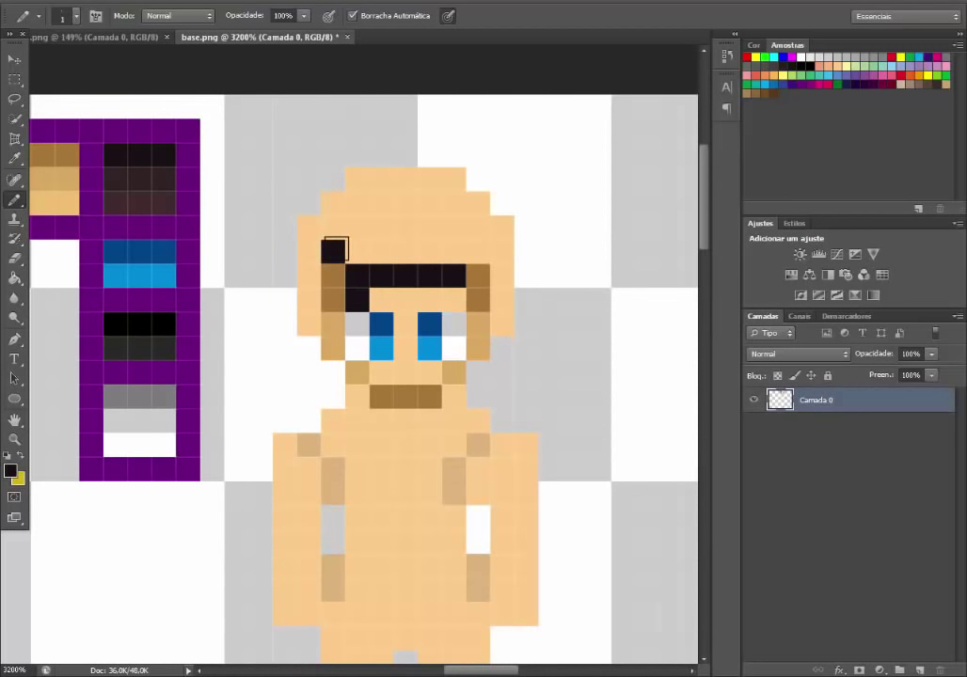
drag(335, 250, 478, 251)
click(454, 227)
click(382, 227)
Step: Add a black collar pixel on each side of the neck, following the reference artwork
click(141, 38)
click(289, 38)
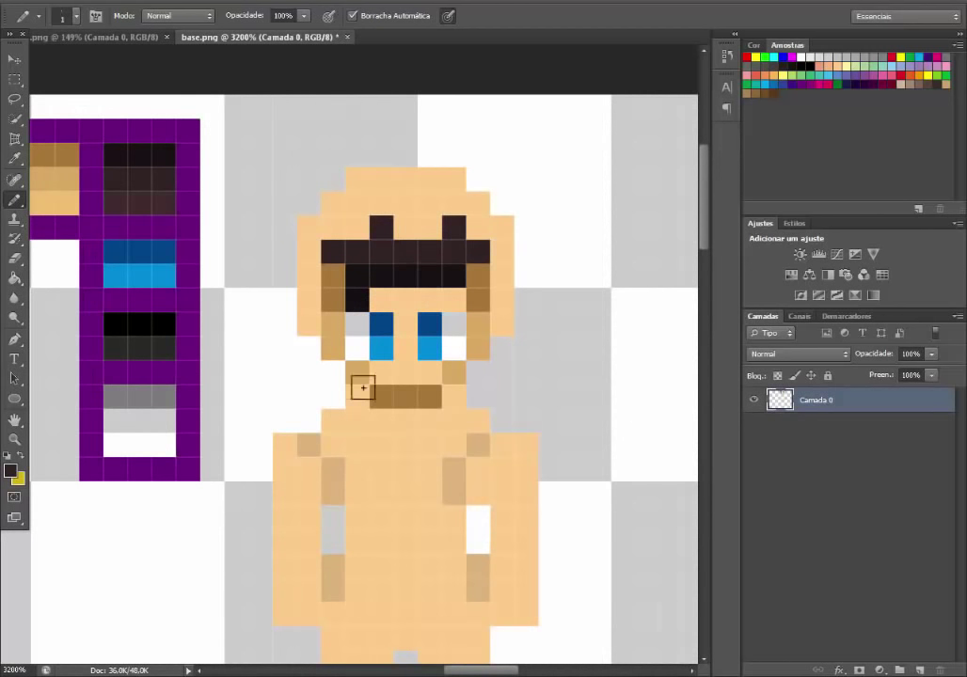
alt+click(423, 392)
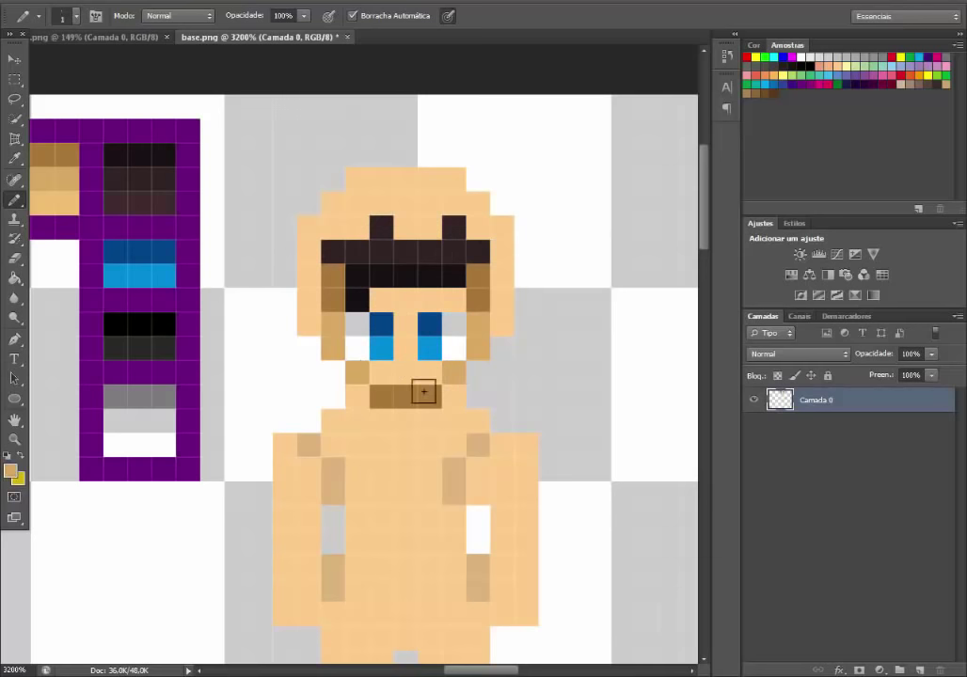
alt+click(371, 272)
click(453, 395)
click(358, 395)
Step: Shade the forehead under the fringe with darker skin tones and fill the lower face with the light skin tone
click(142, 38)
click(256, 40)
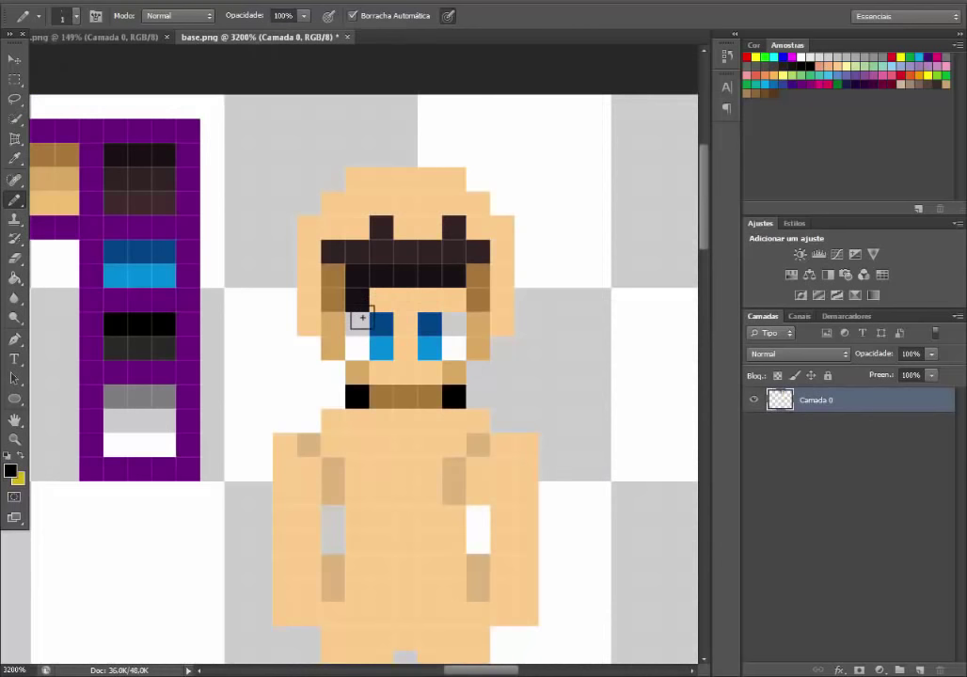
alt+click(63, 173)
click(381, 299)
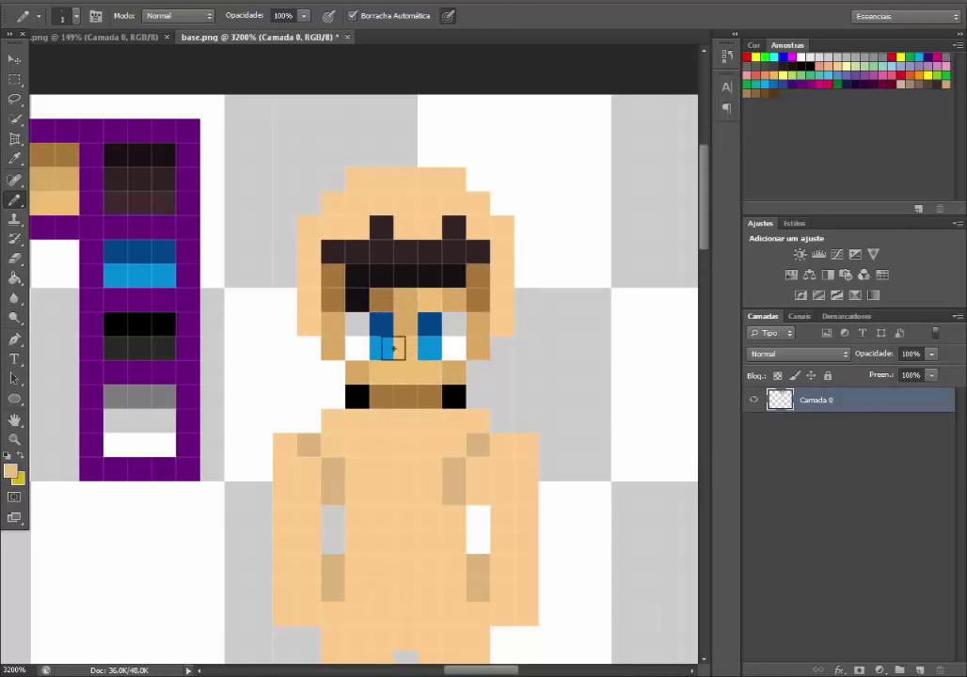
key(ctrl+Tab)
click(249, 40)
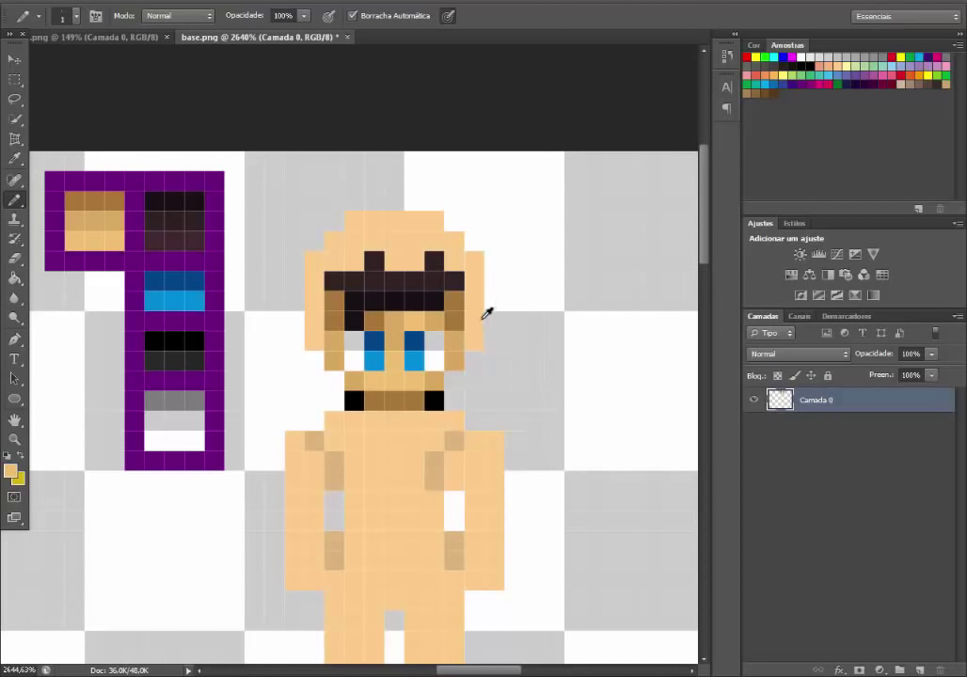
Step: Paint the hair locks framing both sides of the face and jaw with the medium hair tone
scroll(480, 312, up, 1)
alt+click(408, 270)
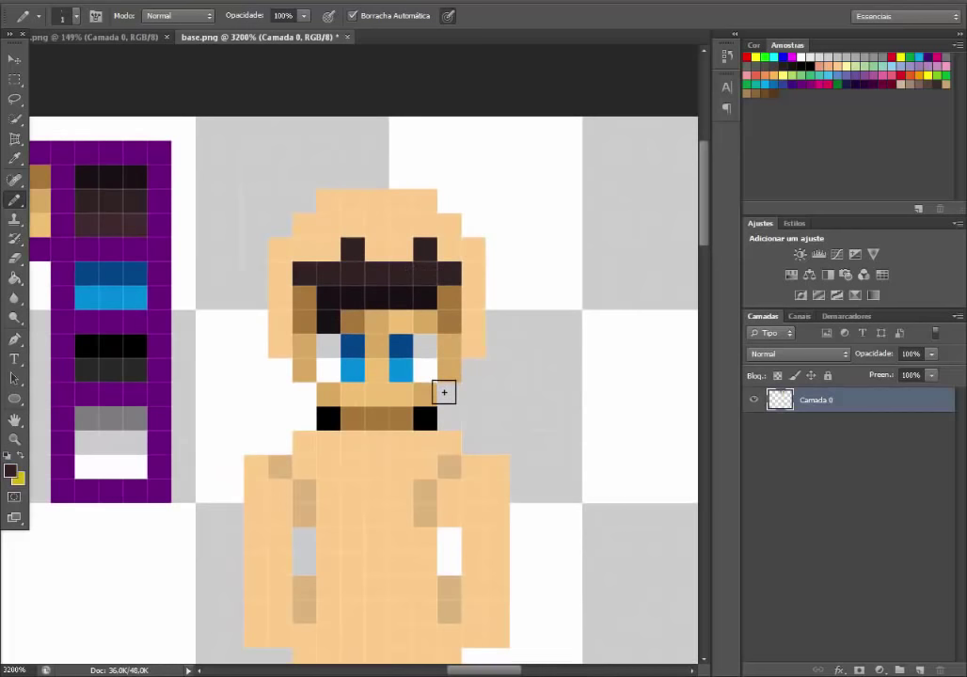
mouse_move(448, 391)
mouse_down()
mouse_move(474, 370)
mouse_move(474, 323)
mouse_up()
click(304, 394)
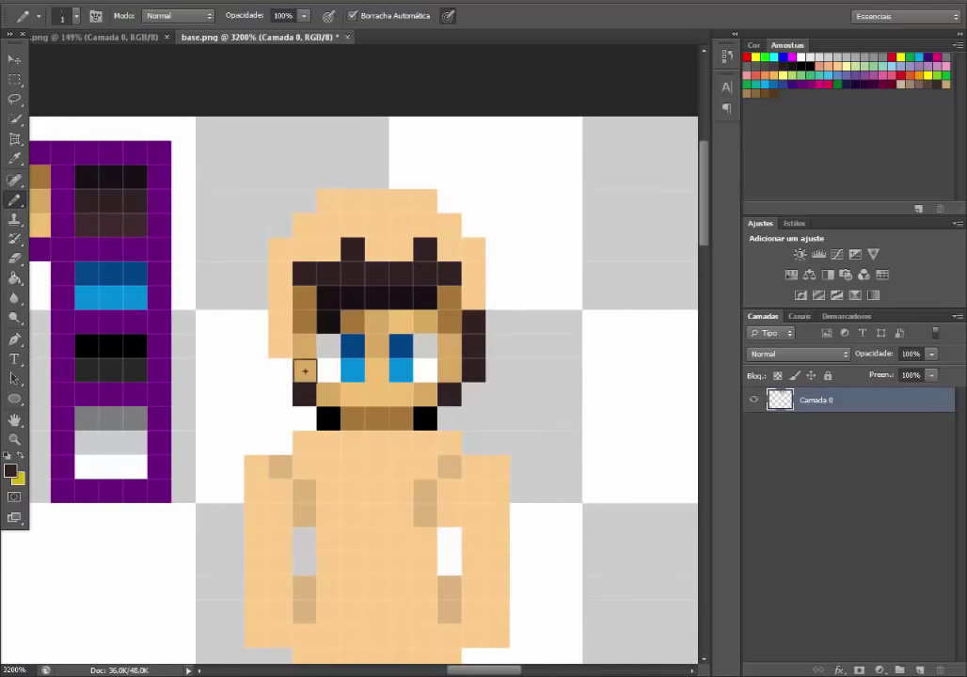
drag(282, 369, 281, 323)
Step: Draw the lower tip of the hair beside the neck, on the sprite's right-hand side, using dark hair tones
click(85, 37)
click(252, 37)
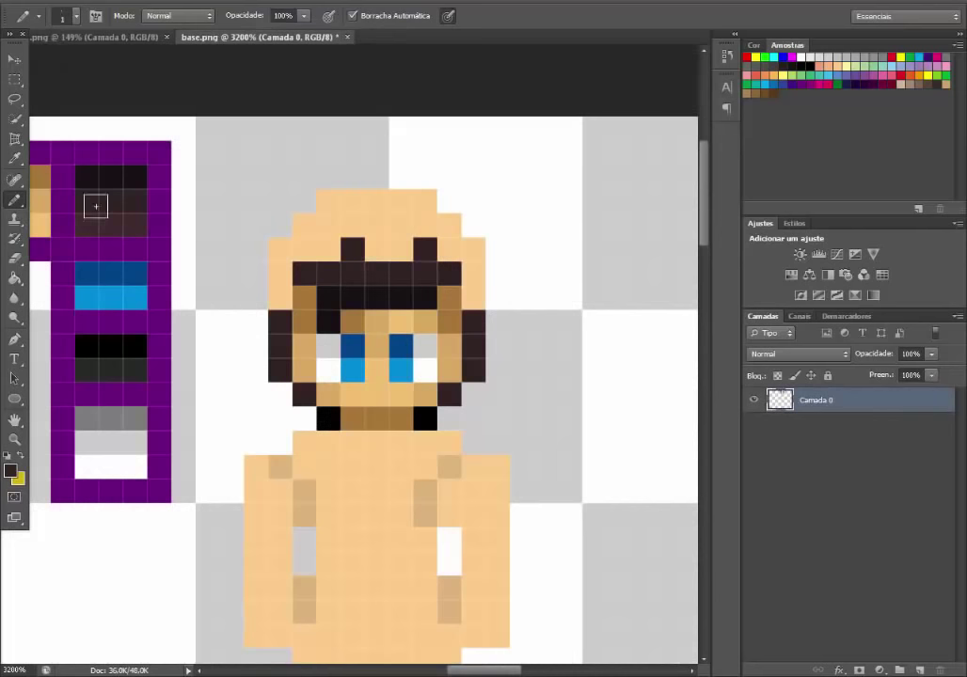
click(497, 440)
mouse_move(477, 420)
mouse_down()
mouse_move(496, 440)
mouse_move(498, 395)
mouse_move(497, 419)
mouse_up()
click(501, 412)
Step: Outline the outer edge of the right-hand hair upward in the medium hair tone, with two protruding spikes
alt+click(478, 374)
key(x)
key(x)
click(522, 370)
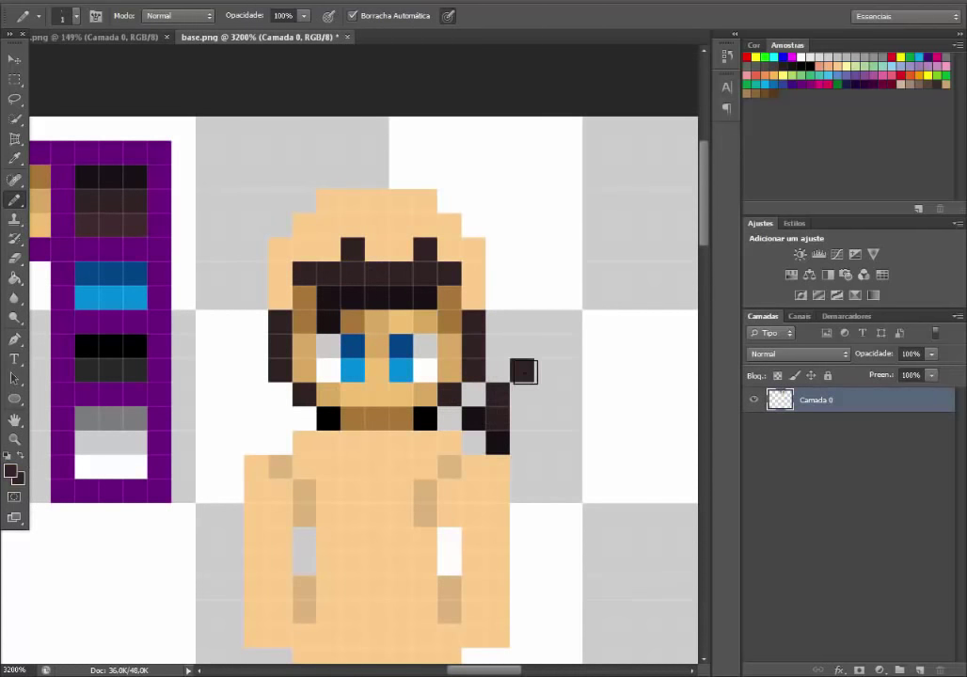
drag(499, 346, 498, 324)
click(499, 298)
click(521, 274)
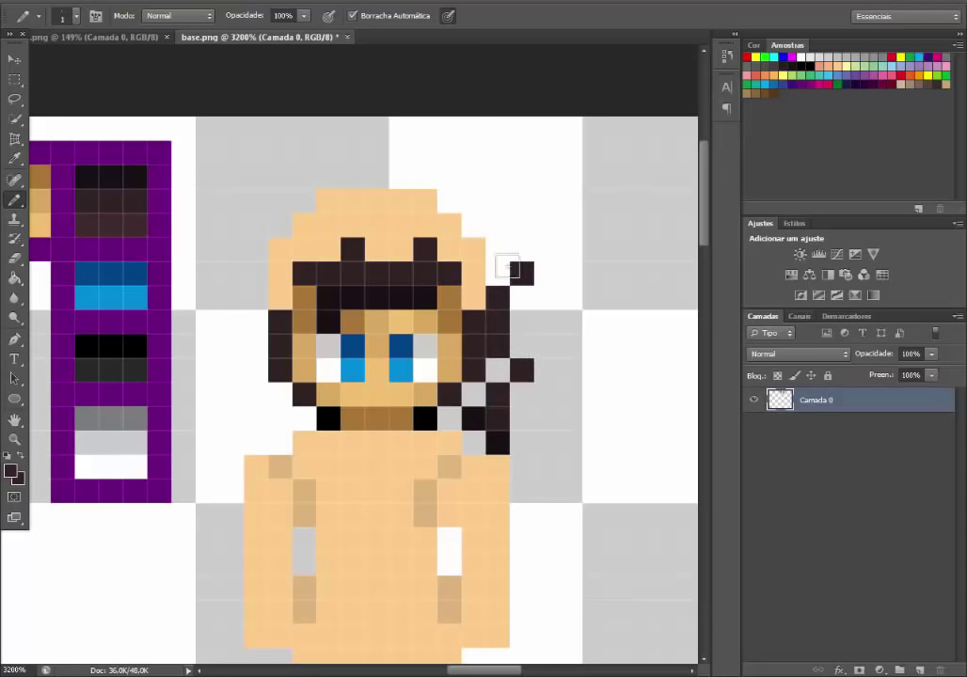
click(499, 251)
Step: Continue the medium-tone hair outline around the upper right of the head and across its top, following the reference
click(94, 37)
click(252, 37)
click(94, 36)
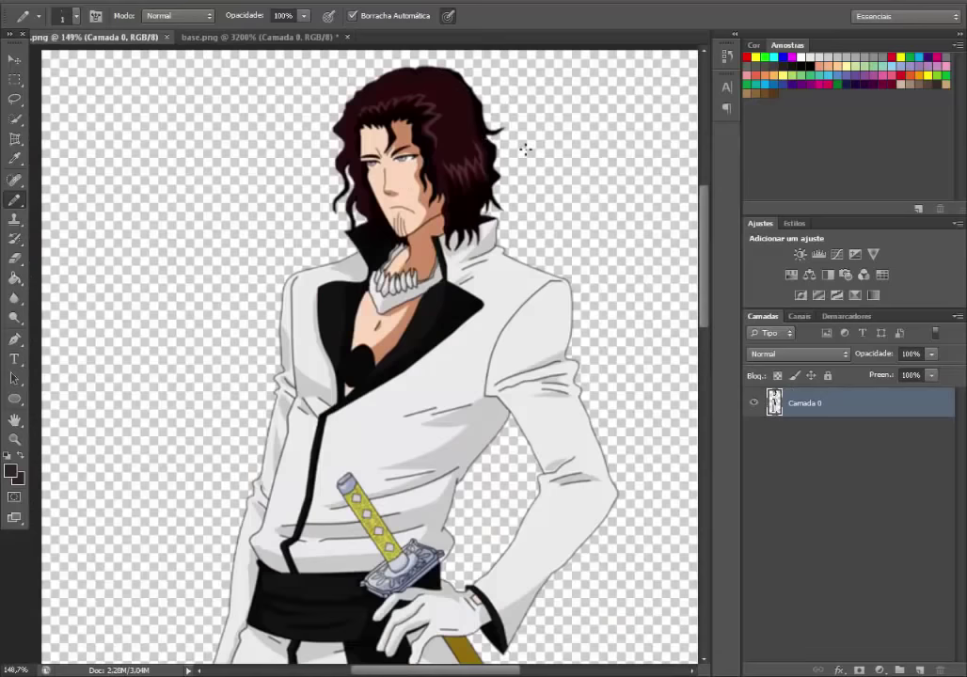
key(ctrl+Tab)
click(498, 226)
click(474, 202)
drag(449, 199, 349, 202)
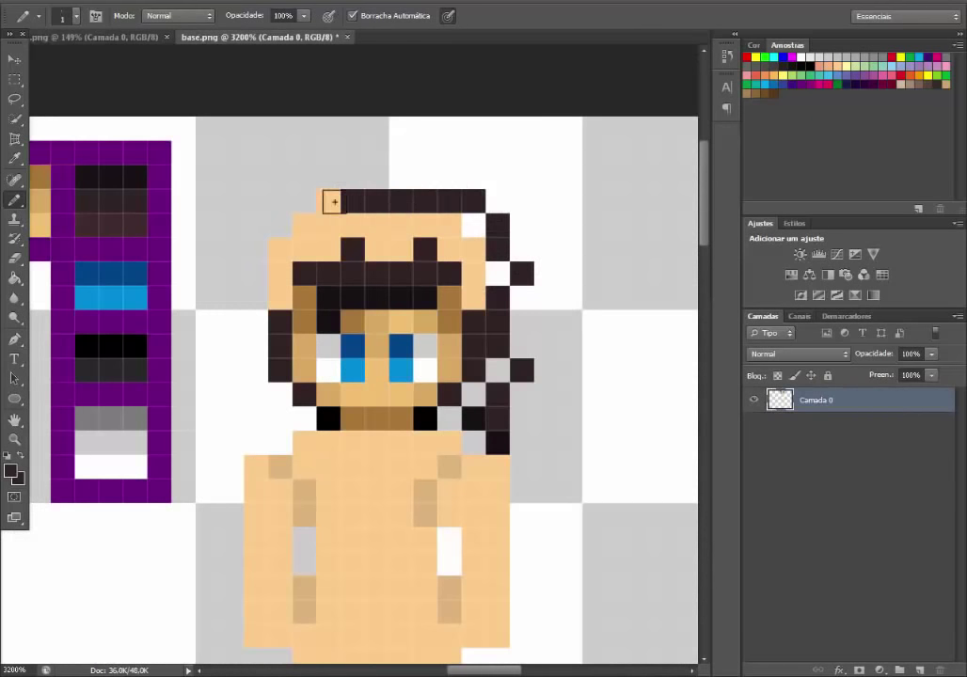
click(332, 202)
Step: Fill the crown and right-hand side of the hair inside the outline with the lightest hair tone
alt+click(132, 226)
mouse_move(325, 247)
mouse_down()
mouse_move(473, 249)
mouse_move(473, 299)
mouse_up()
click(498, 273)
click(496, 367)
click(473, 395)
drag(472, 395, 496, 379)
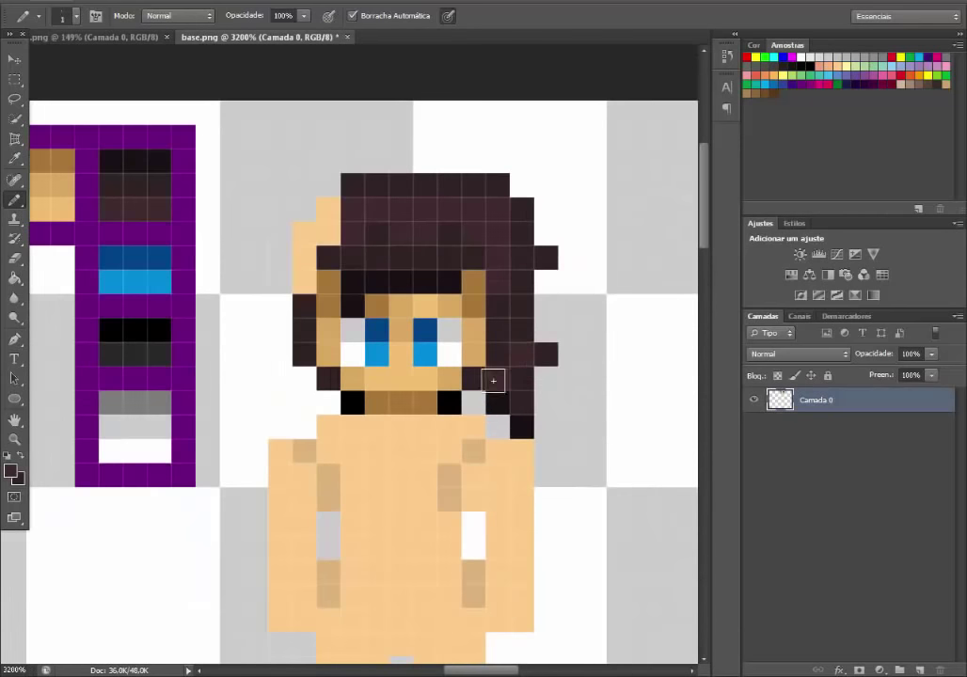
Step: Recolour the hair's outer edge along the top and right-hand side, including both spikes, with the darkest hair tone
alt+click(447, 276)
click(545, 258)
drag(523, 306, 522, 428)
click(473, 379)
scroll(503, 412, down, 1)
scroll(499, 413, up, 1)
Step: Erase the leftover skin-coloured base pixels outside the hair at the upper left of the head
key(m)
drag(319, 239, 311, 279)
key(Delete)
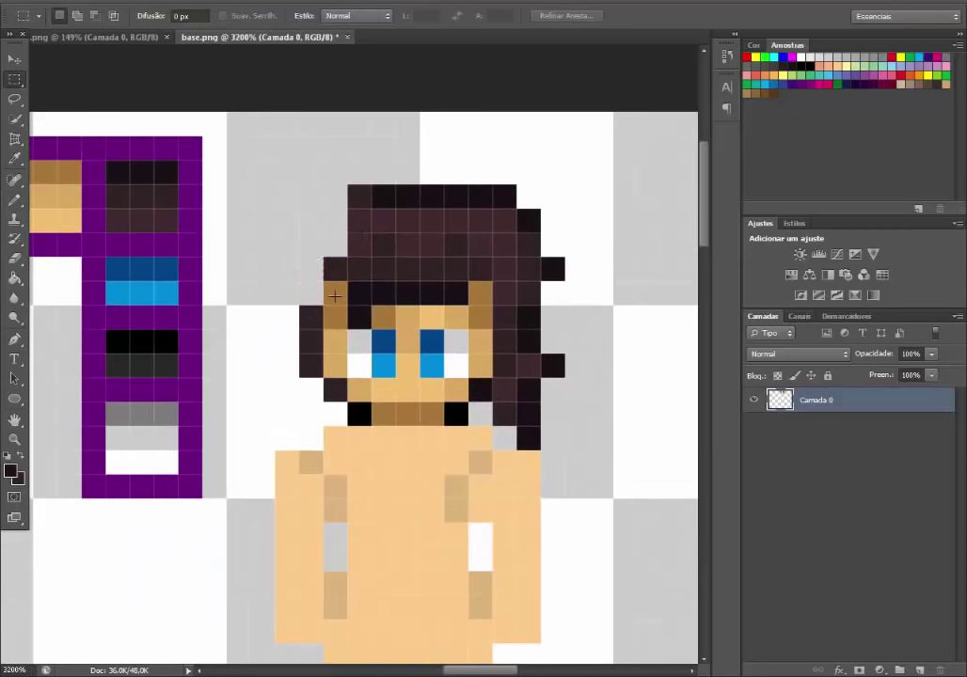
scroll(334, 296, down, 1)
Step: Draw a black V-shaped collar running from both sides of the neck down to a point on the chest
key(b)
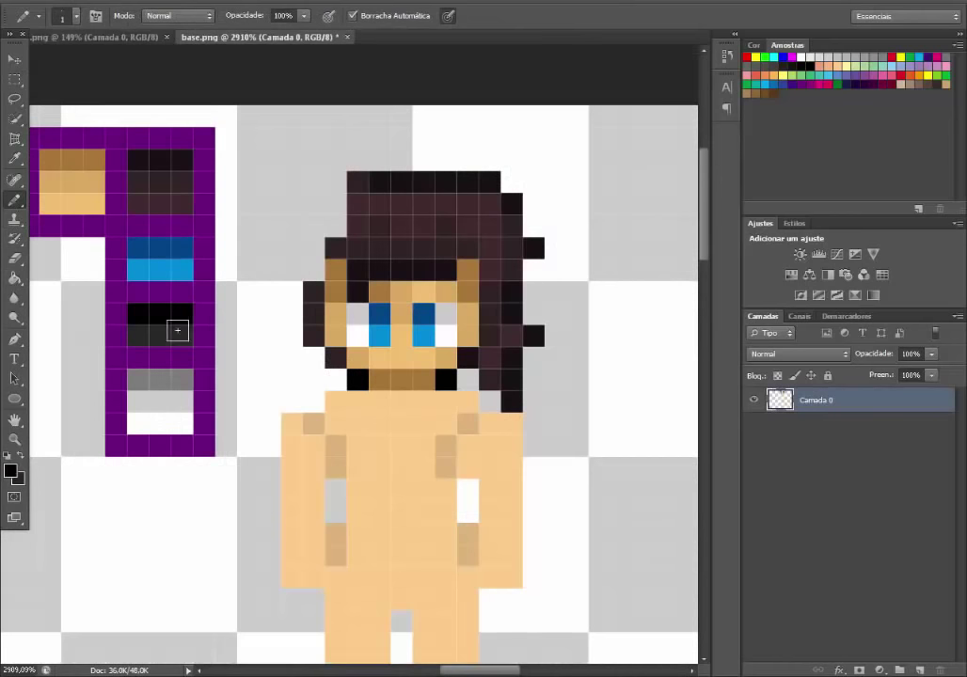
mouse_move(443, 401)
mouse_down()
mouse_move(446, 428)
mouse_move(426, 448)
mouse_move(376, 452)
mouse_move(358, 393)
mouse_up()
mouse_move(451, 403)
mouse_down()
mouse_move(426, 437)
mouse_move(382, 444)
mouse_move(357, 376)
mouse_up()
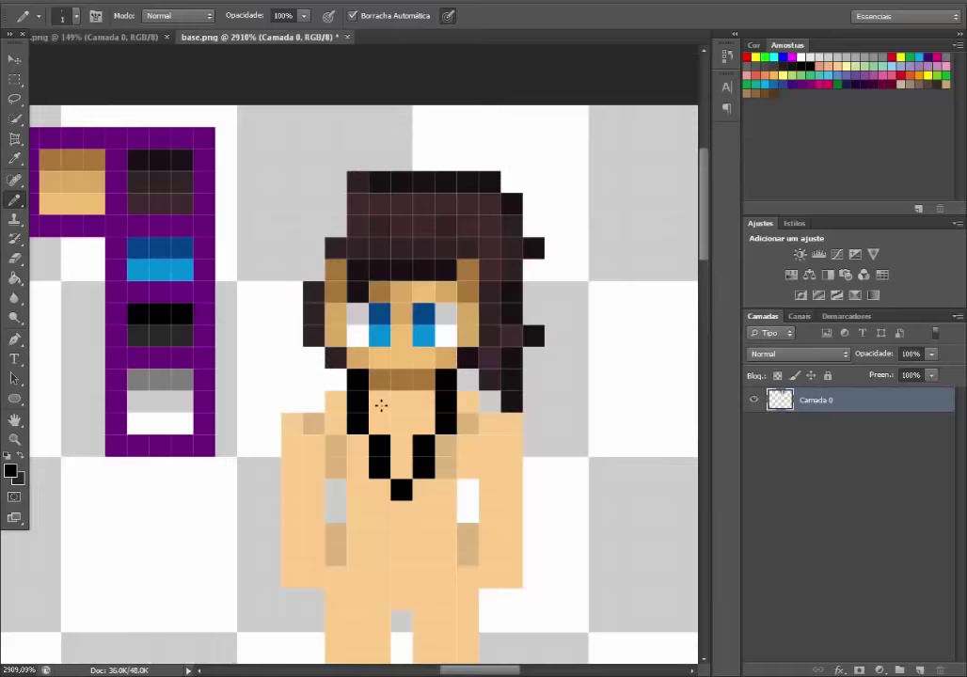
Step: Paint the neckline inside the collar with a light-grey pixel between two mid-grey ones, and a white pixel lower in the V
alt+click(179, 385)
click(380, 403)
click(423, 404)
alt+click(178, 403)
click(402, 401)
alt+click(178, 419)
click(397, 447)
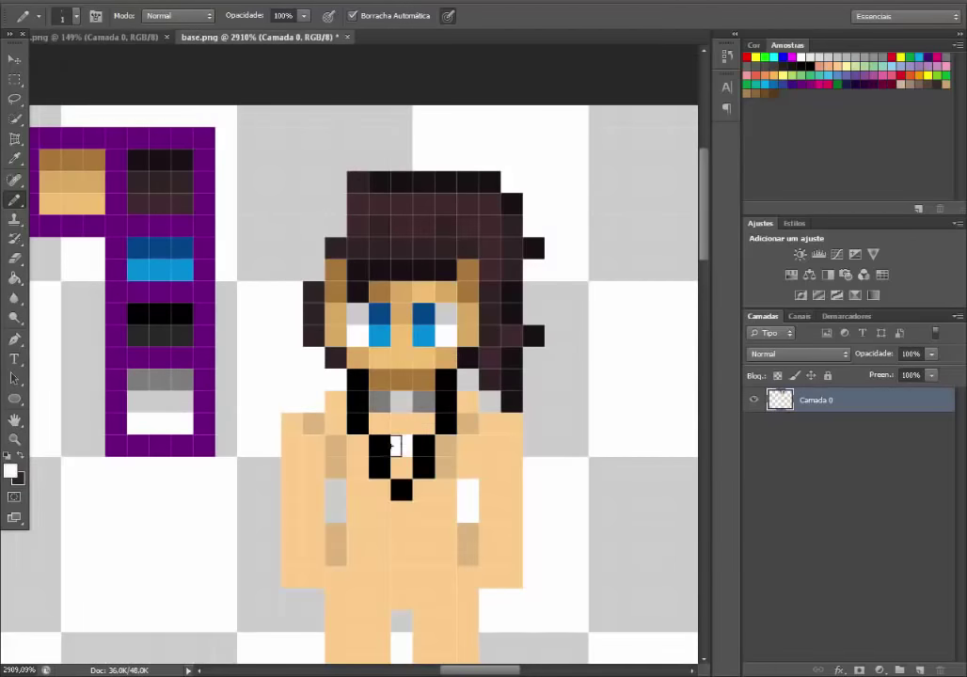
Step: Shade the exposed chest inside the collar, using the darkest skin tone in the centre and the medium skin tone beside it
alt+click(407, 374)
click(402, 424)
click(401, 467)
alt+click(358, 356)
click(380, 424)
click(424, 424)
scroll(480, 415, down, 3)
scroll(482, 412, up, 2)
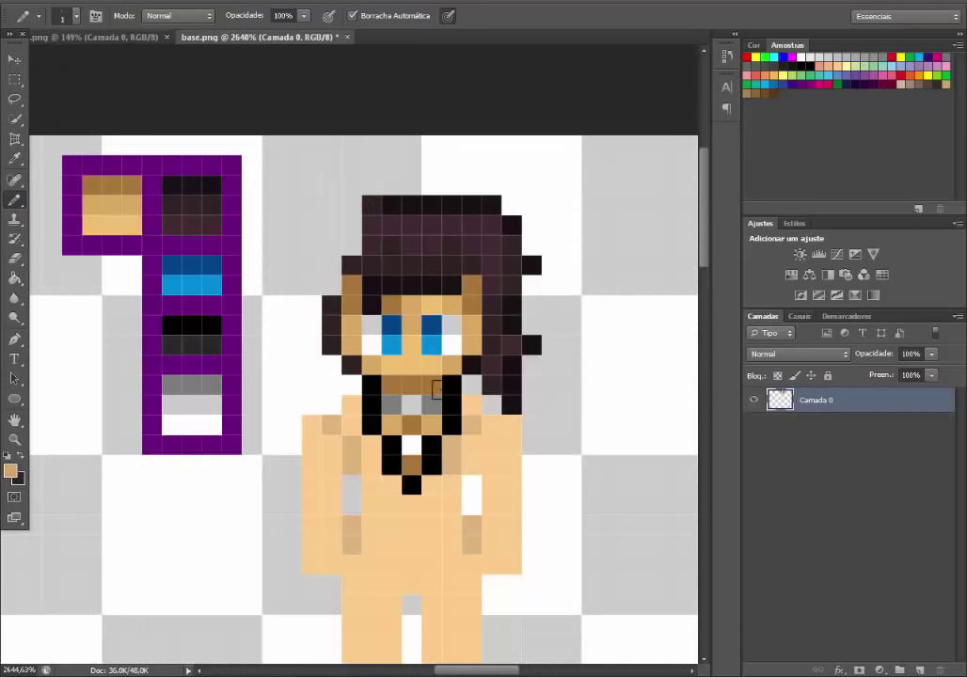
Step: Outline the sprite's right-hand shoulder and flared sleeve in mid grey, and shade them with light grey and white
alt+click(214, 386)
click(496, 421)
alt+click(216, 404)
click(495, 422)
alt+click(215, 385)
mouse_move(530, 420)
mouse_down()
mouse_move(534, 467)
mouse_move(552, 487)
mouse_move(548, 468)
mouse_move(559, 517)
mouse_move(547, 523)
mouse_move(465, 489)
mouse_move(513, 508)
mouse_up()
alt+click(204, 409)
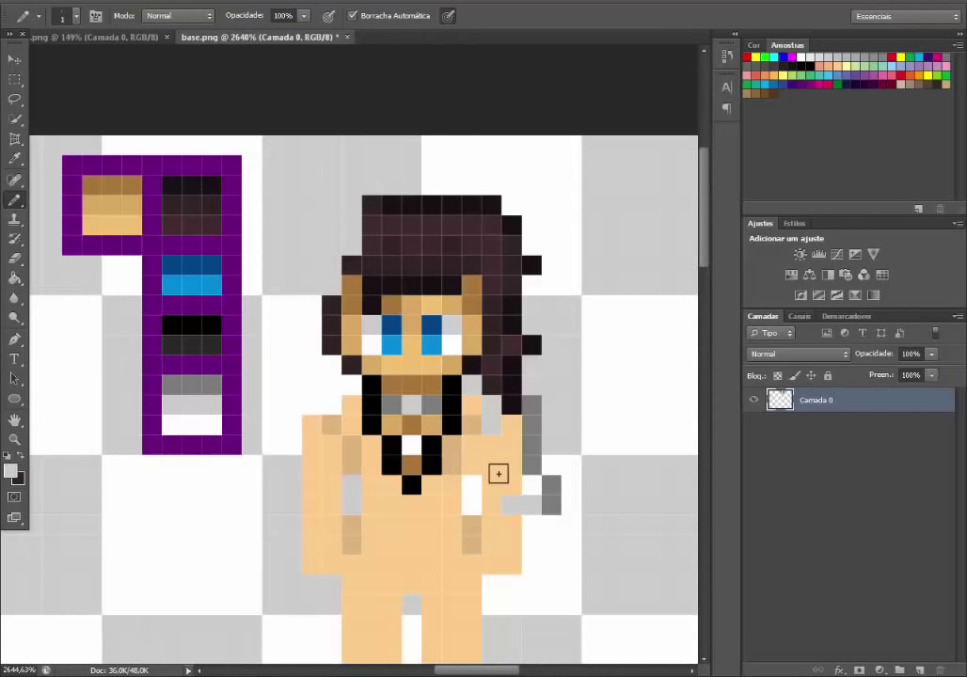
scroll(496, 477, down, 2)
key(ctrl+Tab)
key(ctrl+Tab)
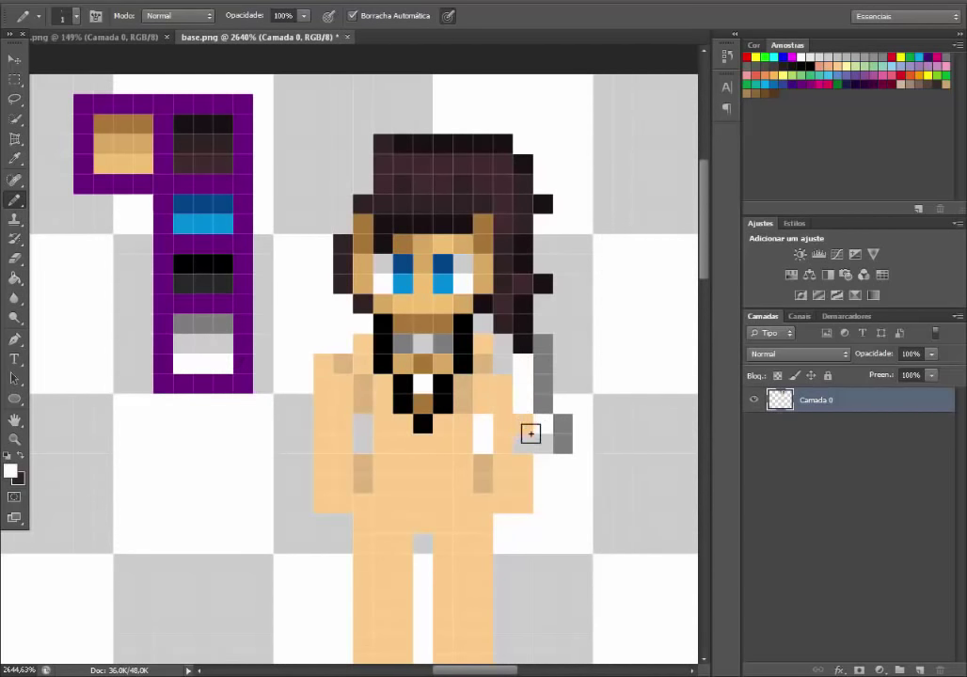
Step: Draw the inner edge of the right-hand sleeve in mid grey and clear the leftover base pixels there
alt+click(542, 383)
mouse_move(502, 384)
mouse_down()
mouse_move(481, 406)
mouse_move(483, 442)
mouse_move(501, 440)
mouse_move(495, 417)
mouse_up()
key(ctrl+Tab)
key(ctrl+Tab)
click(15, 80)
key(Delete)
key(ctrl+d)
click(14, 201)
scroll(272, 353, down, 1)
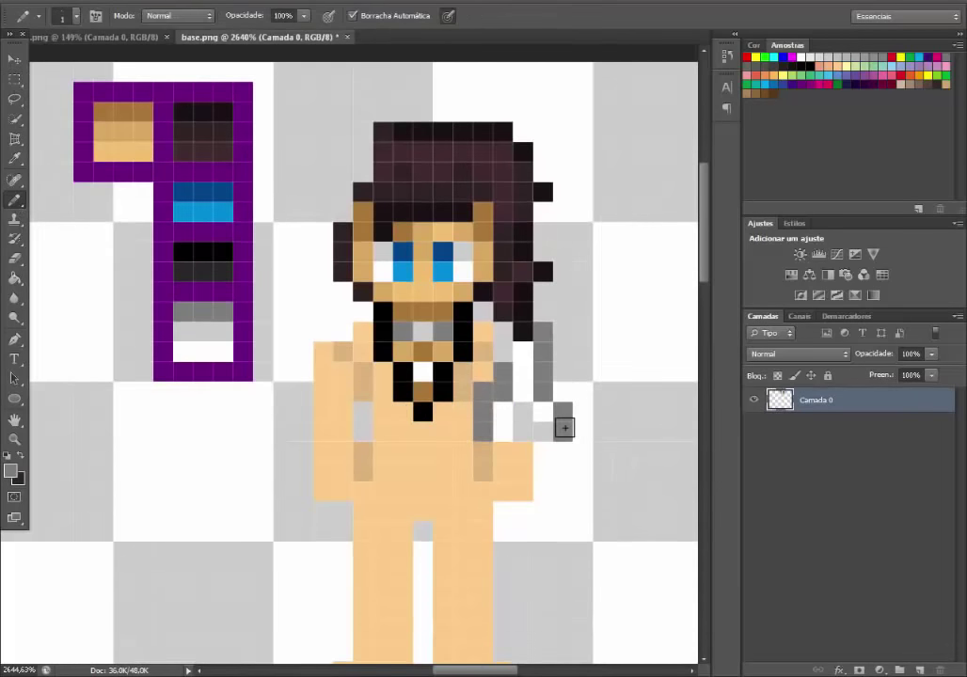
Step: Paint the right-hand sleeve's cuff with a black band, a light-grey row beneath it and a mid-grey underside
key(ctrl+Tab)
key(ctrl+Tab)
alt+click(564, 452)
click(543, 452)
key(ctrl+Tab)
key(ctrl+Tab)
alt+click(562, 429)
alt+click(548, 435)
mouse_move(537, 490)
mouse_down()
mouse_move(524, 491)
mouse_move(563, 472)
mouse_move(511, 461)
mouse_up()
click(563, 472)
click(563, 473)
alt+click(534, 420)
scroll(505, 454, down, 1)
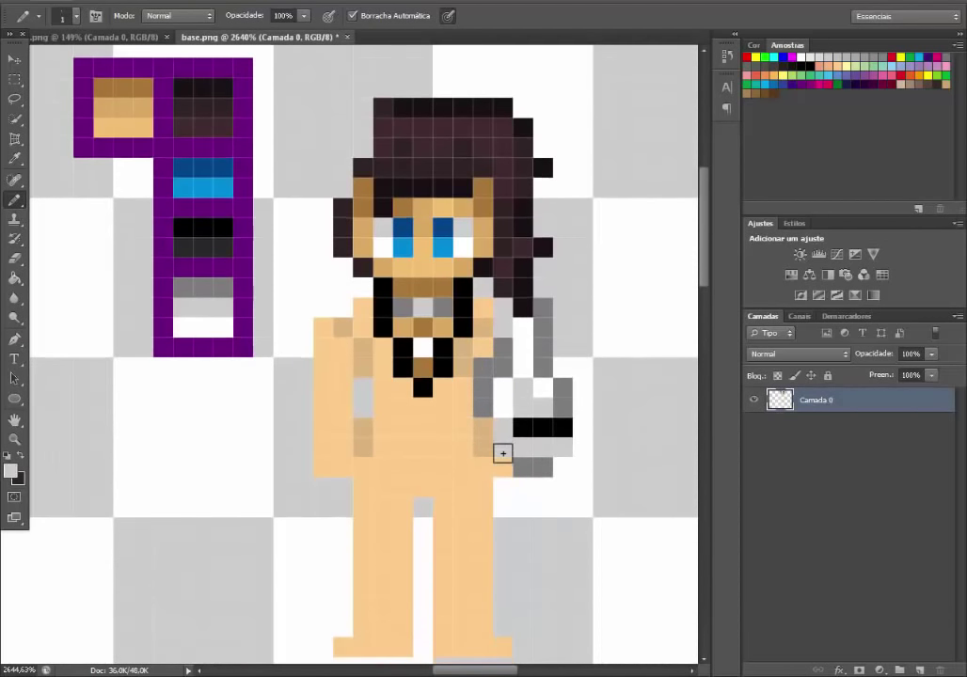
Step: Paint the shoulder pixel beside the collar white and add two charcoal pixels diagonally along the collar's right-hand edge
scroll(505, 454, up, 2)
key(ctrl+Tab)
key(ctrl+Tab)
alt+click(520, 376)
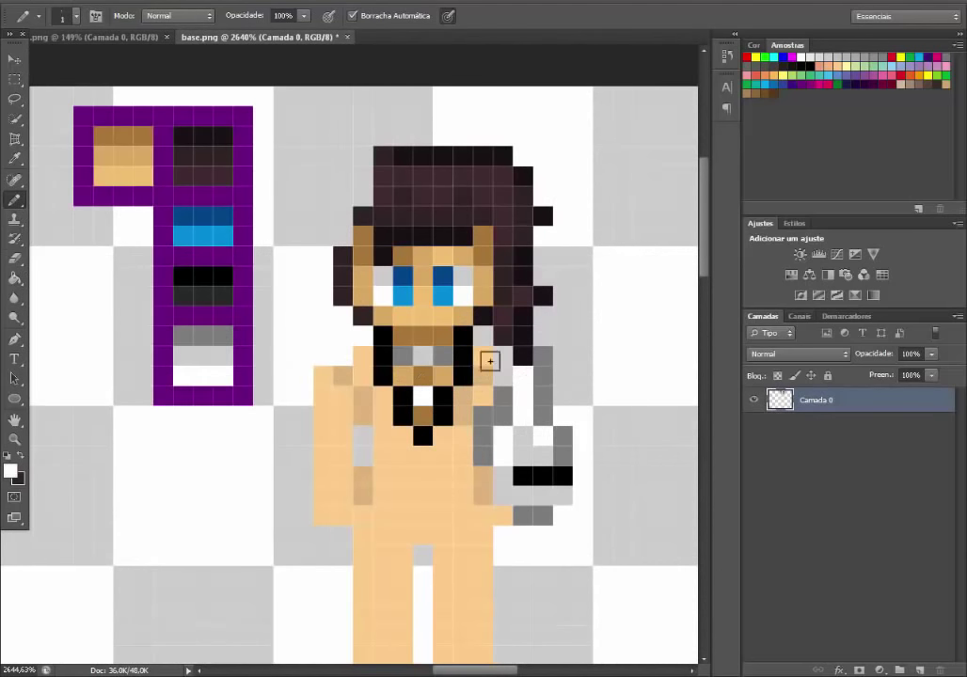
click(486, 359)
alt+click(219, 297)
click(484, 377)
click(465, 397)
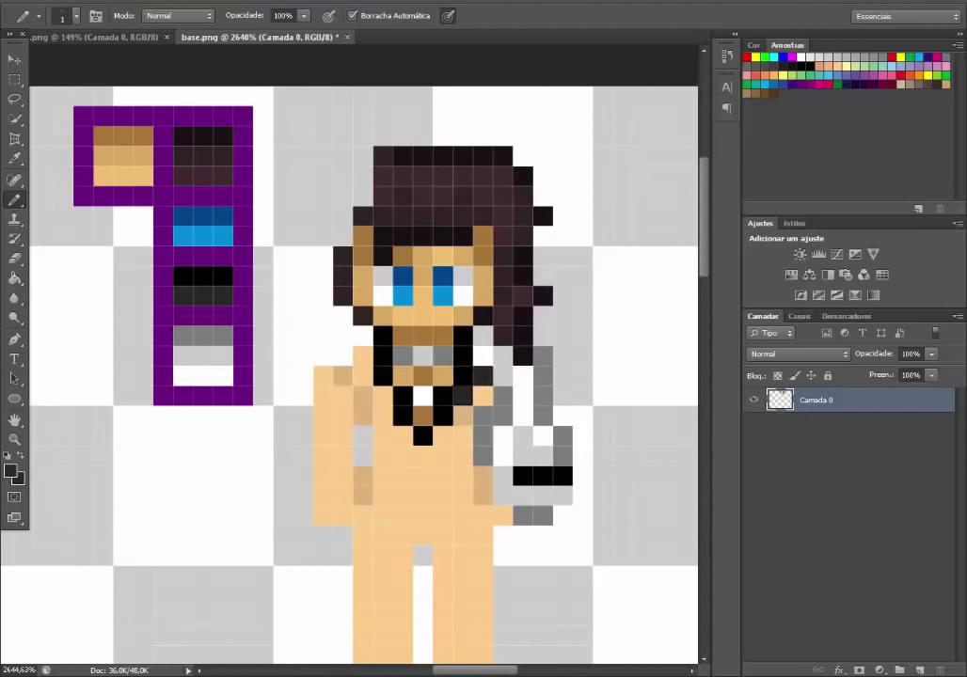
Step: Draw the waist sash below the collar in charcoal, ending in black pixels at the right-hand hip
click(403, 456)
drag(403, 477, 442, 477)
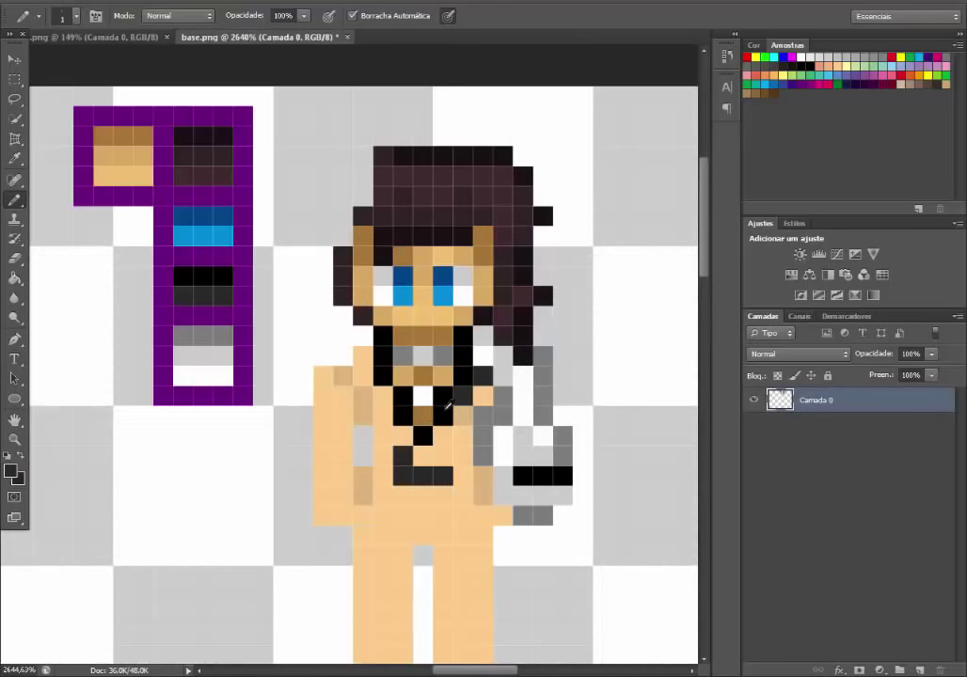
click(458, 479)
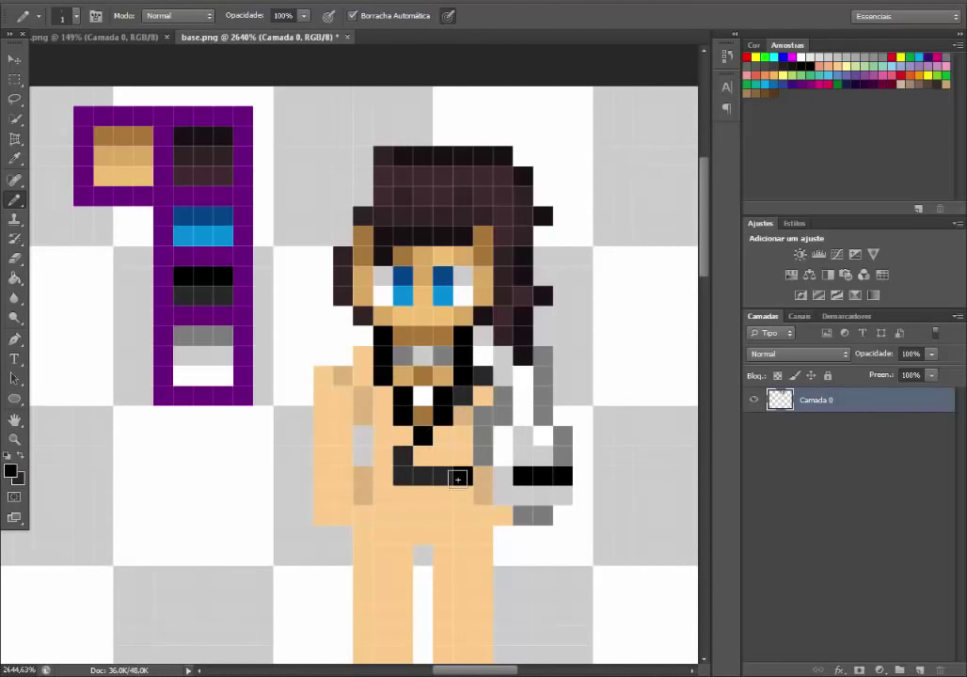
click(461, 495)
click(479, 477)
Step: Draw the hanging cloth below the sash with a black vertical strip and charcoal pixels beneath and beside it
drag(439, 498, 438, 514)
key(ctrl+Tab)
key(ctrl+Tab)
scroll(454, 525, down, 1)
click(443, 523)
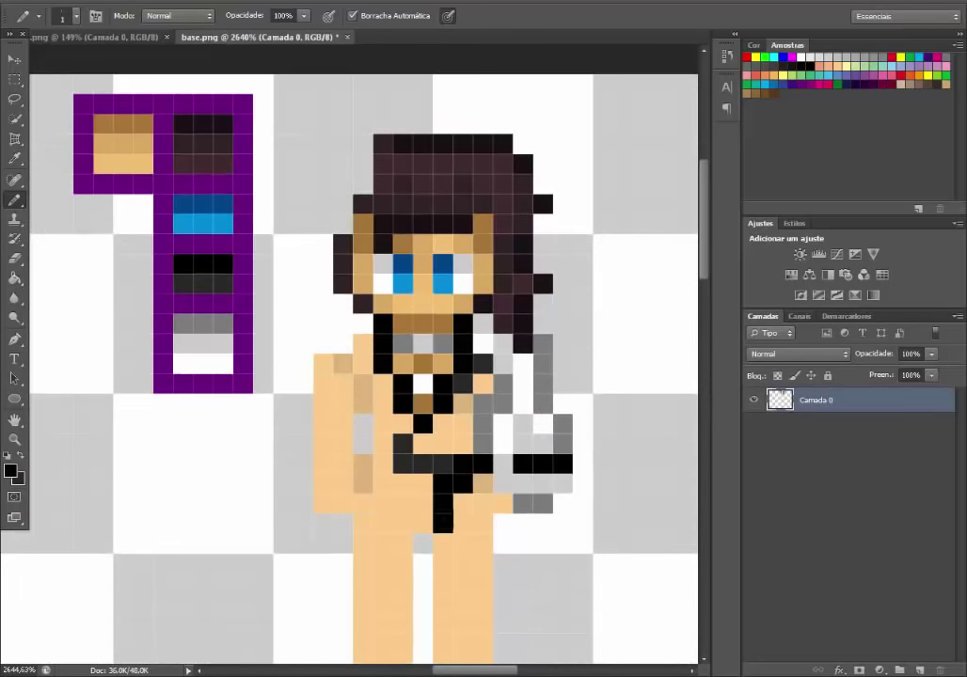
alt+click(437, 462)
click(442, 543)
mouse_move(446, 567)
mouse_down()
mouse_move(462, 563)
mouse_move(465, 506)
mouse_move(484, 486)
mouse_up()
click(487, 521)
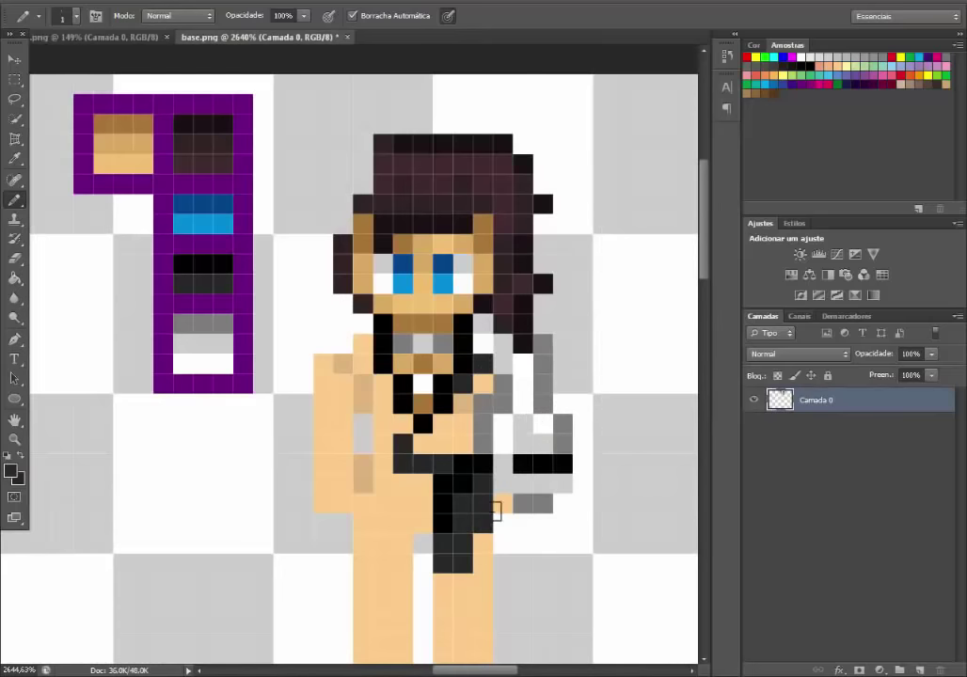
Step: Paint the coat panel beside the hanging cloth with a white pixel on top and light grey below it
alt+click(530, 410)
click(485, 543)
alt+click(535, 435)
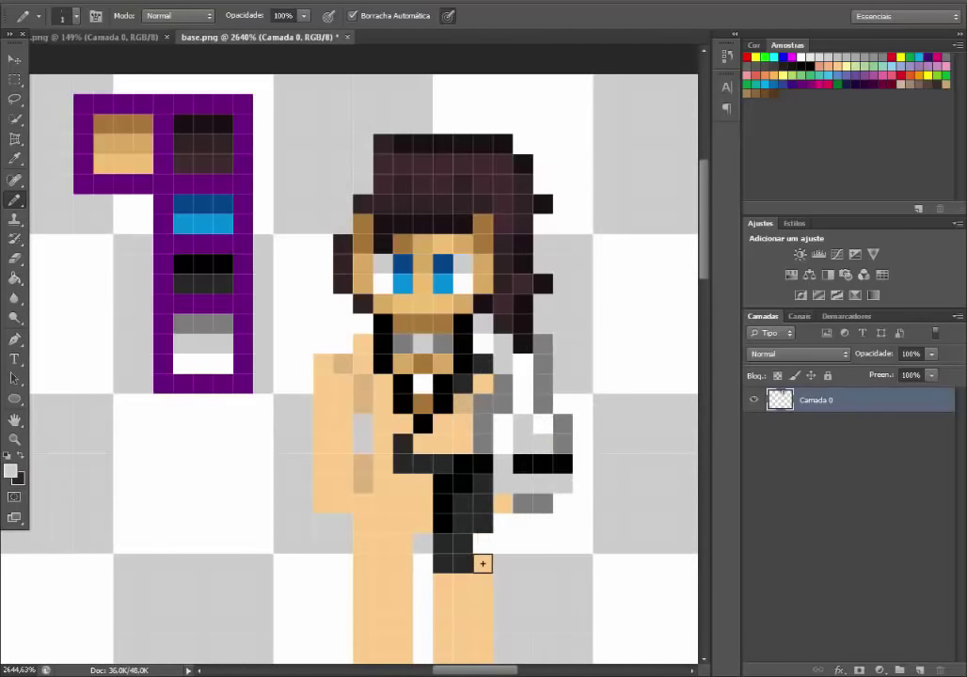
drag(482, 563, 487, 542)
alt+click(541, 419)
click(484, 526)
Step: Outline the right-hand outer edge of the coat's skirt in charcoal, stepping outward near its lower end
alt+click(488, 482)
drag(506, 524, 503, 569)
scroll(502, 569, down, 1)
click(519, 543)
Step: Fill the right-hand side of the chest with a white diagonal along the collar and light-grey shading beneath it
scroll(482, 478, up, 2)
alt+click(520, 446)
drag(483, 457, 463, 475)
alt+click(521, 496)
key(ctrl+Tab)
key(ctrl+Tab)
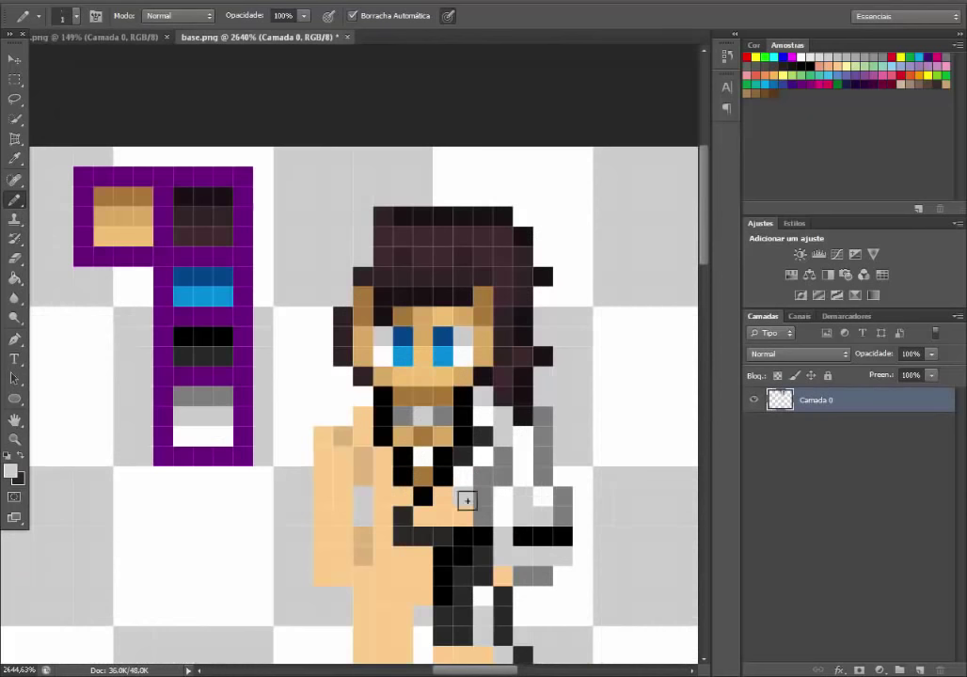
scroll(497, 553, down, 3)
scroll(497, 513, up, 5)
scroll(473, 452, down, 5)
Step: Extend the waist sash across to the left-hand hip with charcoal and black pixels, including the knot's lower part
alt+click(437, 376)
key(ctrl+Tab)
key(ctrl+Tab)
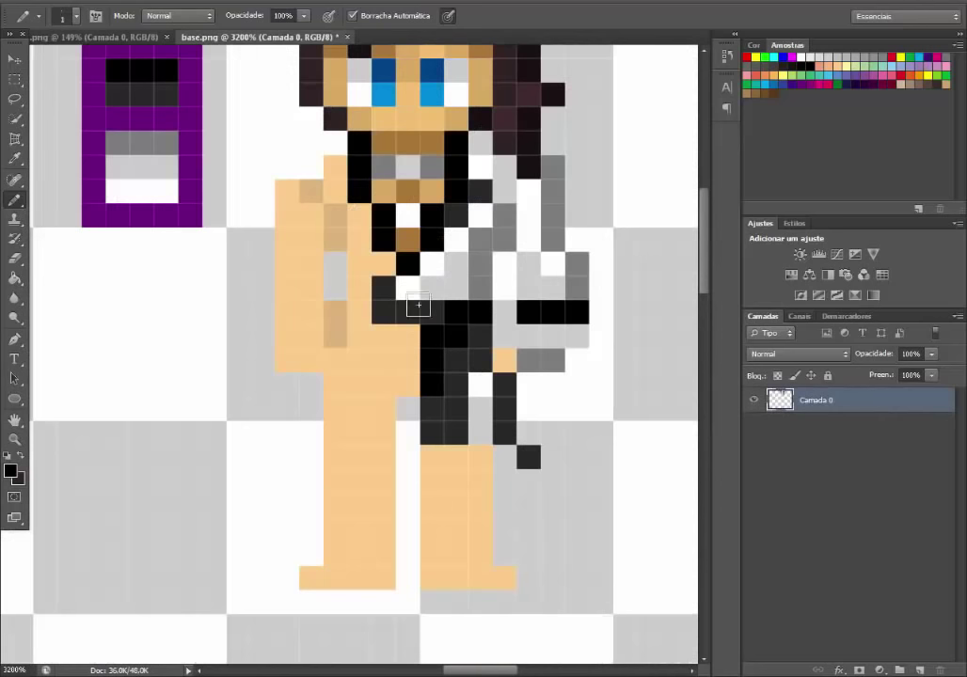
alt+click(418, 307)
click(409, 336)
alt+click(433, 337)
drag(386, 339, 362, 329)
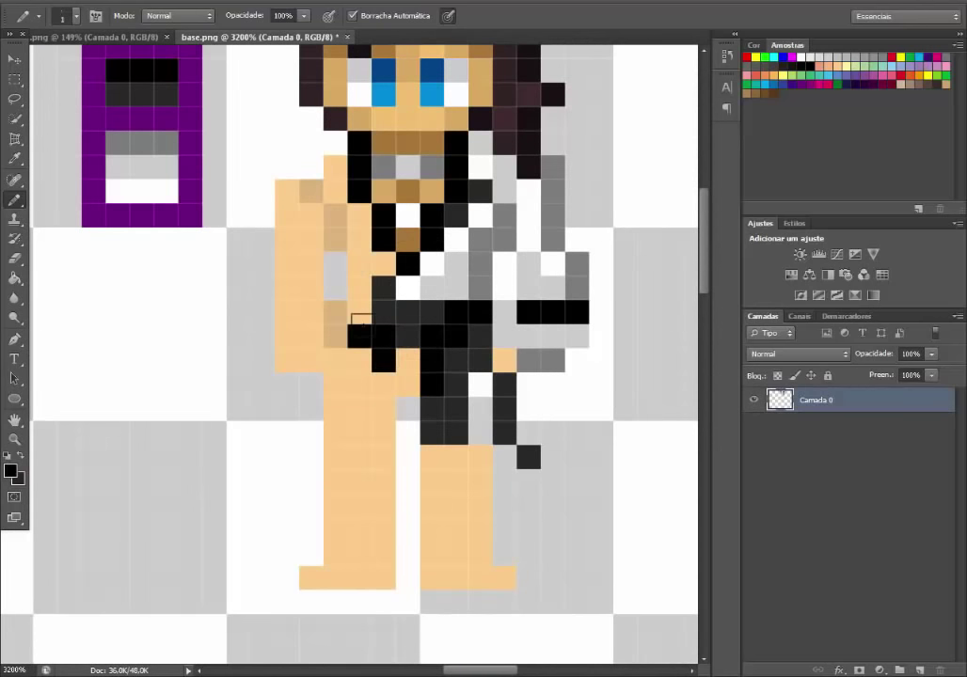
click(361, 315)
click(336, 313)
scroll(395, 342, up, 1)
scroll(404, 349, down, 3)
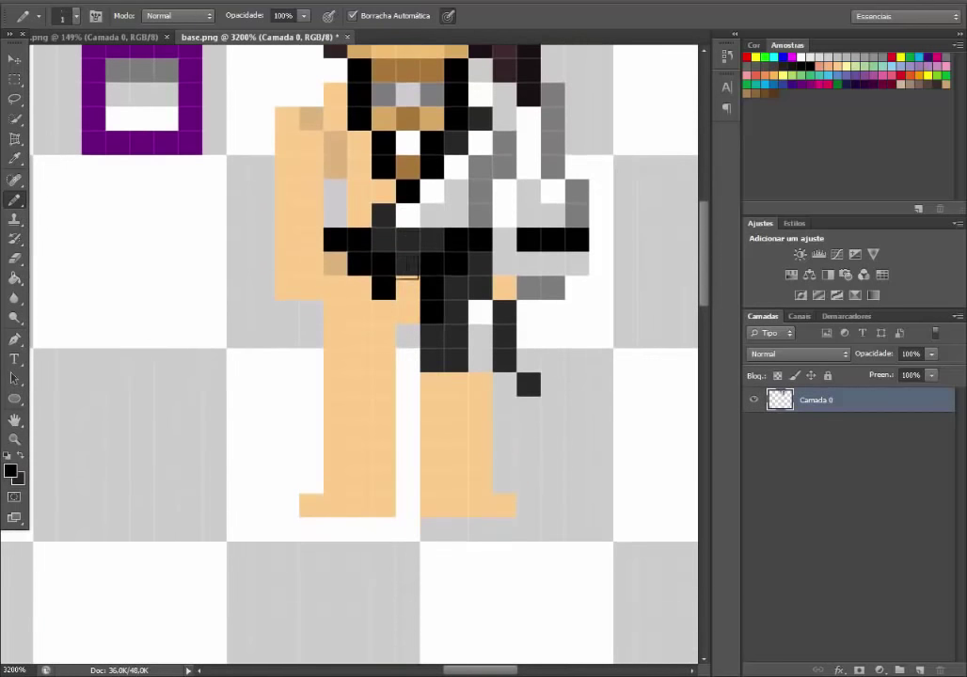
Step: Draw the coat's hem across the right-hand leg in charcoal with black ends, following the reference image
key(ctrl+Tab)
scroll(479, 301, down, 2)
key(ctrl+Tab)
scroll(443, 320, down, 4)
scroll(309, 261, up, 1)
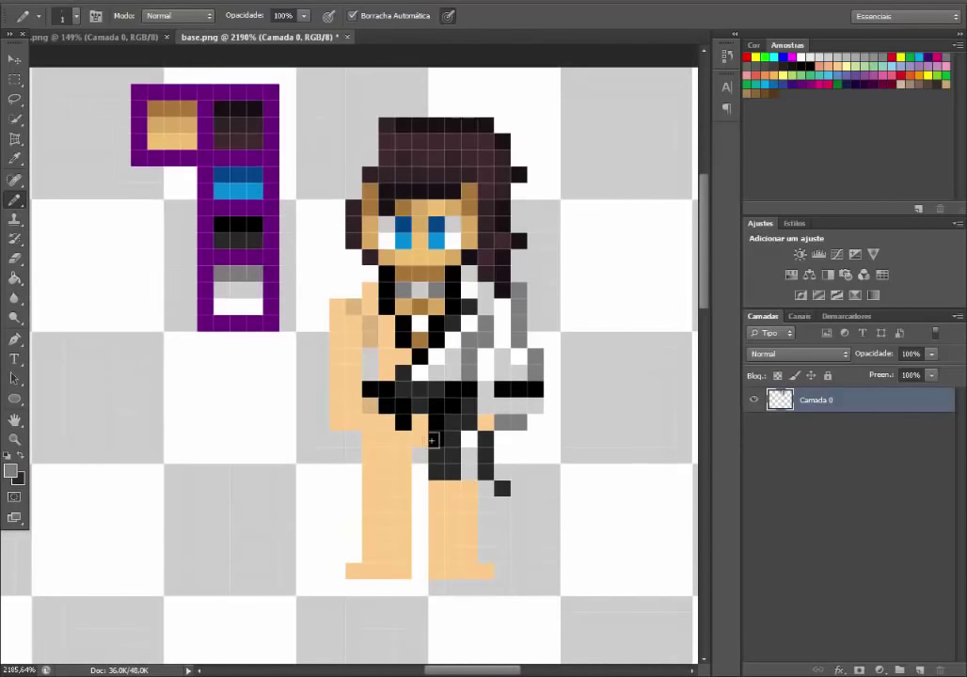
key(x)
click(498, 504)
drag(483, 504, 428, 498)
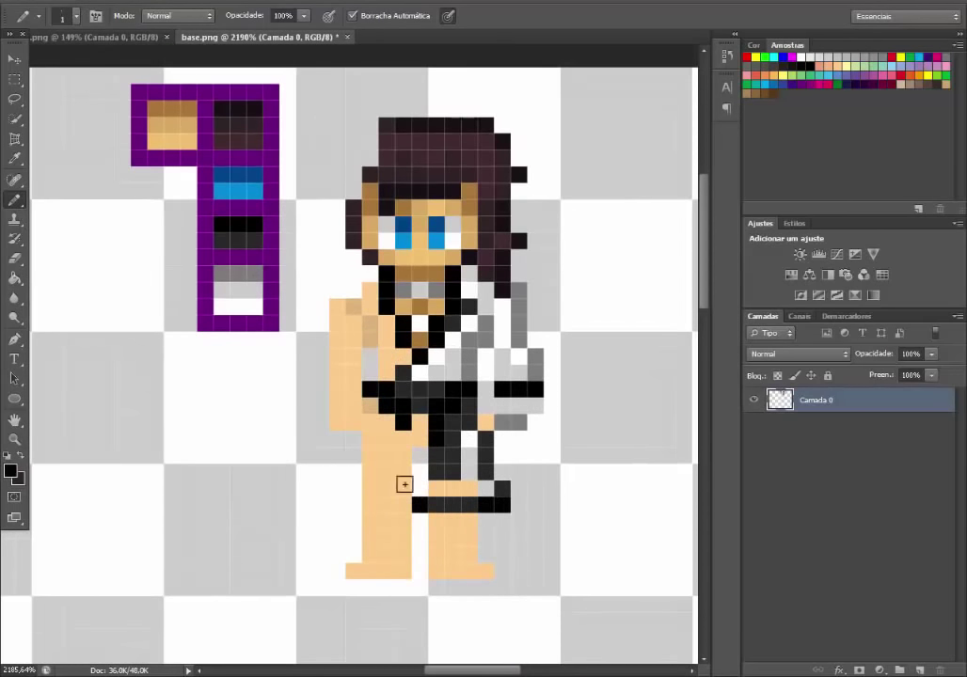
Step: Draw the coat's black front edge down to the hem and outline the shorter left-hand flap in black and charcoal
key(ctrl+Tab)
scroll(334, 414, down, 3)
key(ctrl+Tab)
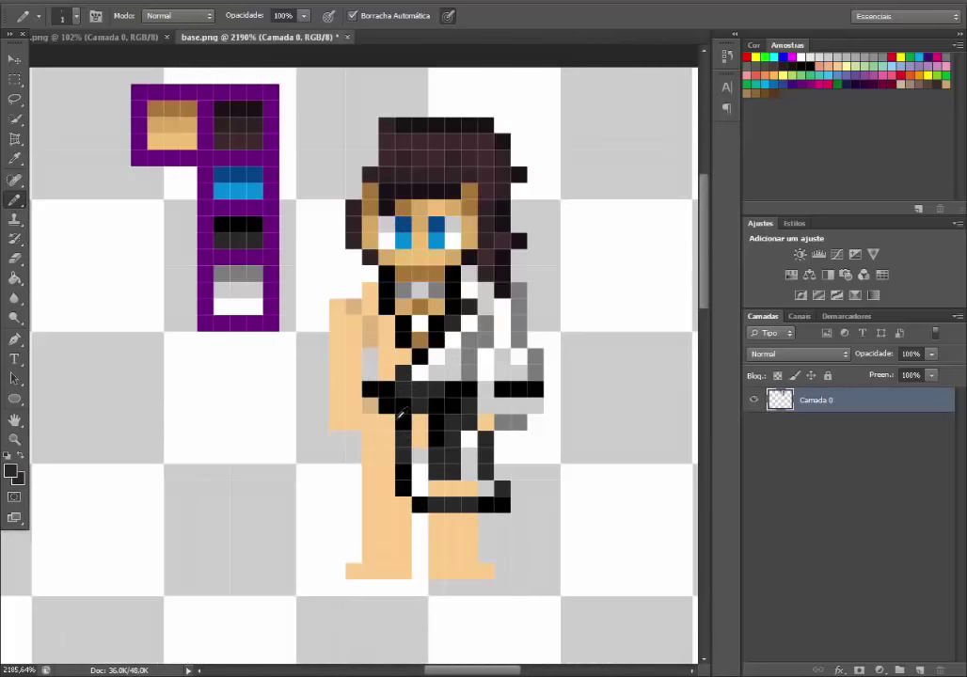
scroll(395, 447, up, 2)
click(345, 435)
click(366, 414)
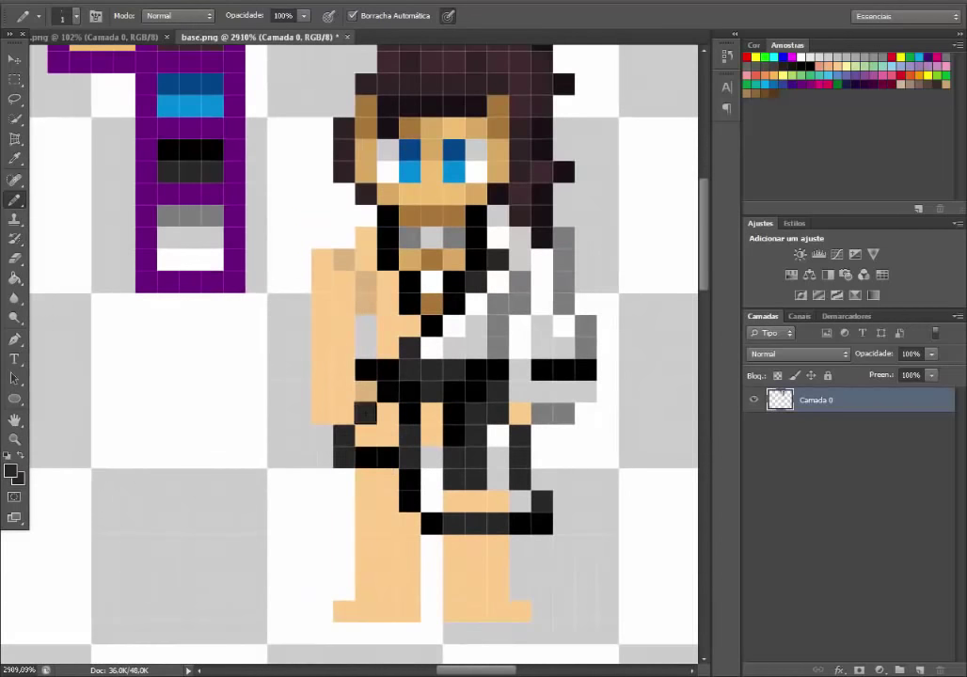
click(366, 398)
Step: Fill the left-hand coat flap with white and light grey, and cover the skin above the right-hand hem with light grey
alt+click(483, 296)
click(387, 414)
click(367, 435)
alt+click(468, 340)
click(388, 435)
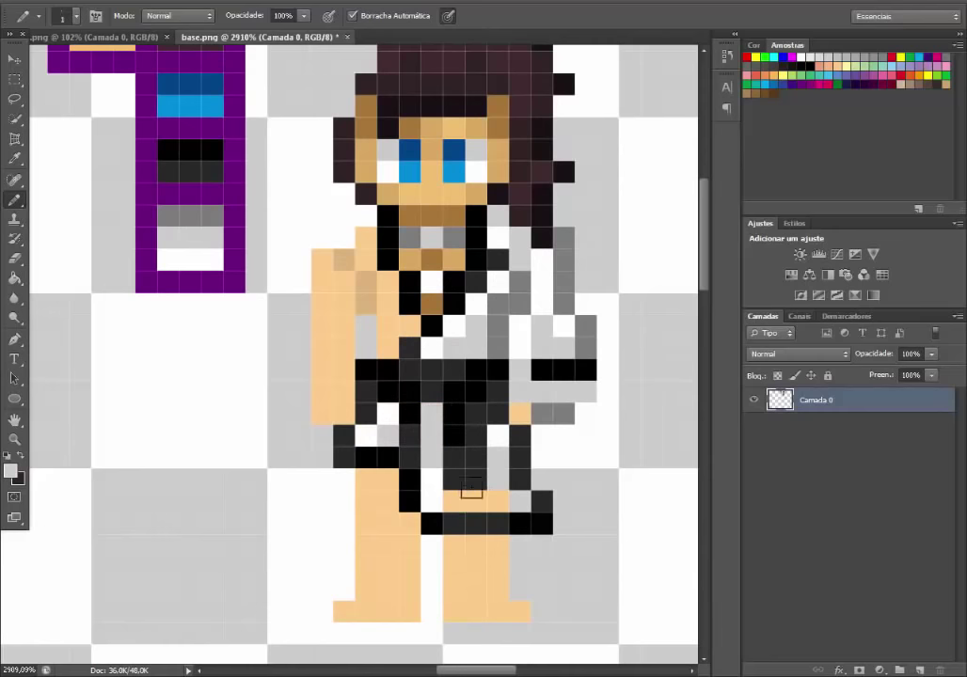
drag(455, 500, 499, 500)
Step: Delete the leftover skin pixel between the right-hand cuff and the hip
scroll(518, 470, down, 7)
scroll(565, 496, up, 6)
scroll(525, 278, down, 1)
scroll(525, 278, up, 2)
key(m)
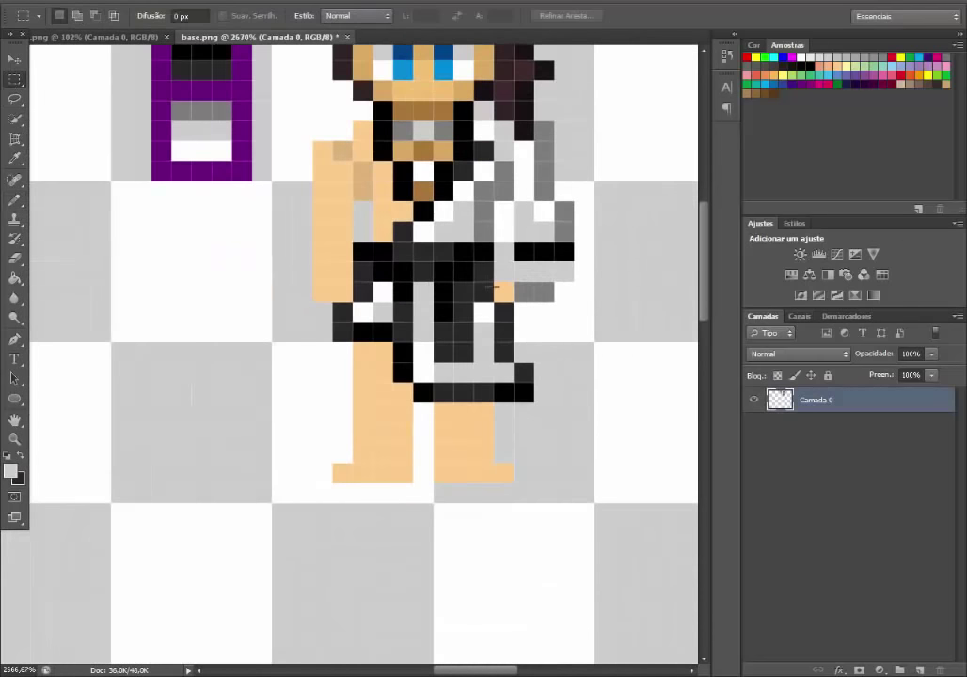
drag(494, 286, 513, 301)
key(Delete)
key(ctrl+d)
scroll(598, 312, down, 8)
scroll(595, 305, up, 8)
Step: Lighten the middle of the right-hand cuff's black band with charcoal
key(b)
alt+click(465, 304)
key(ctrl+Tab)
key(ctrl+Tab)
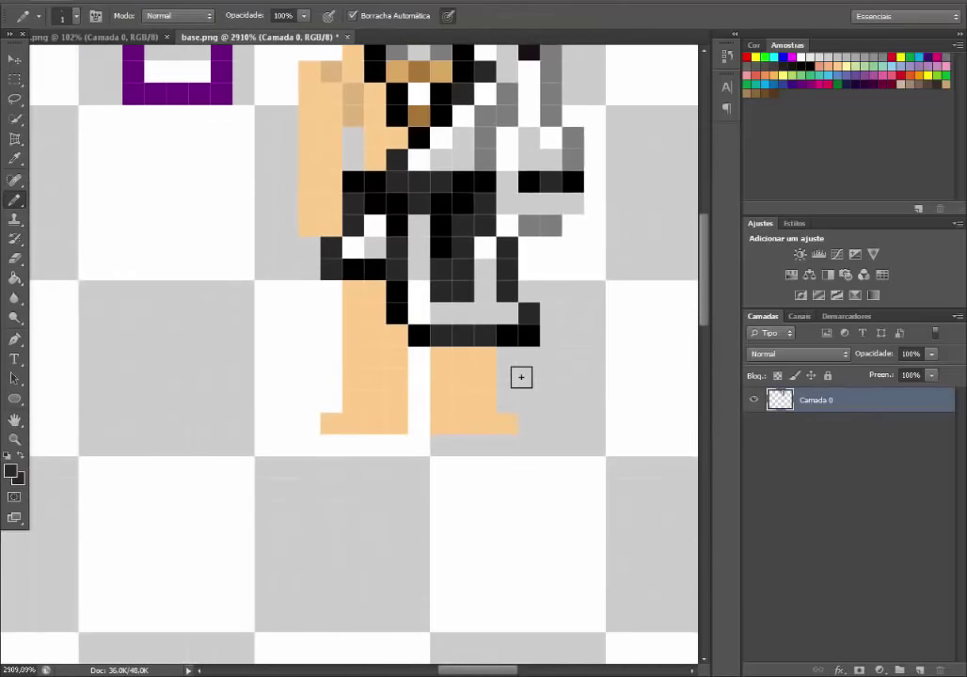
Step: Extend the right-hand coat skirt below its black band with a mid-grey outline filled in white and light grey
scroll(217, 167, up, 3)
alt+click(192, 166)
scroll(235, 188, down, 2)
mouse_move(549, 419)
mouse_down()
mouse_move(440, 437)
mouse_move(423, 419)
mouse_move(483, 423)
mouse_up()
click(422, 419)
alt+click(507, 268)
alt+click(464, 170)
scroll(484, 424, down, 1)
scroll(485, 395, down, 2)
Step: Check the footwear in the reference image and paint the right-hand foot as a charcoal sandal with white straps
key(ctrl+Tab)
scroll(497, 444, down, 5)
scroll(396, 572, up, 5)
scroll(612, 478, down, 3)
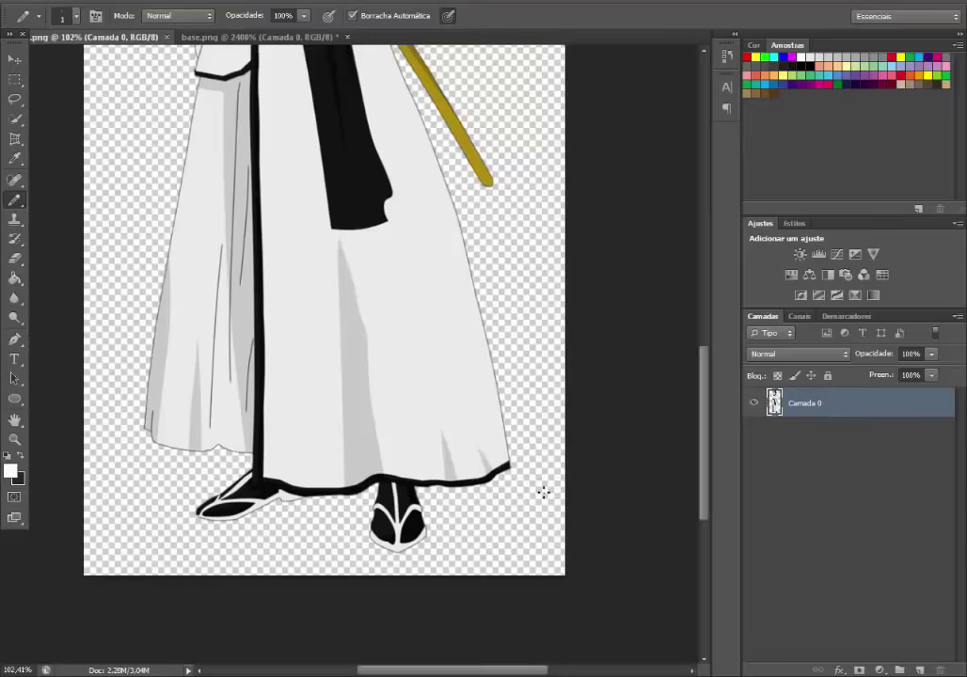
key(ctrl+Tab)
key(x)
click(485, 437)
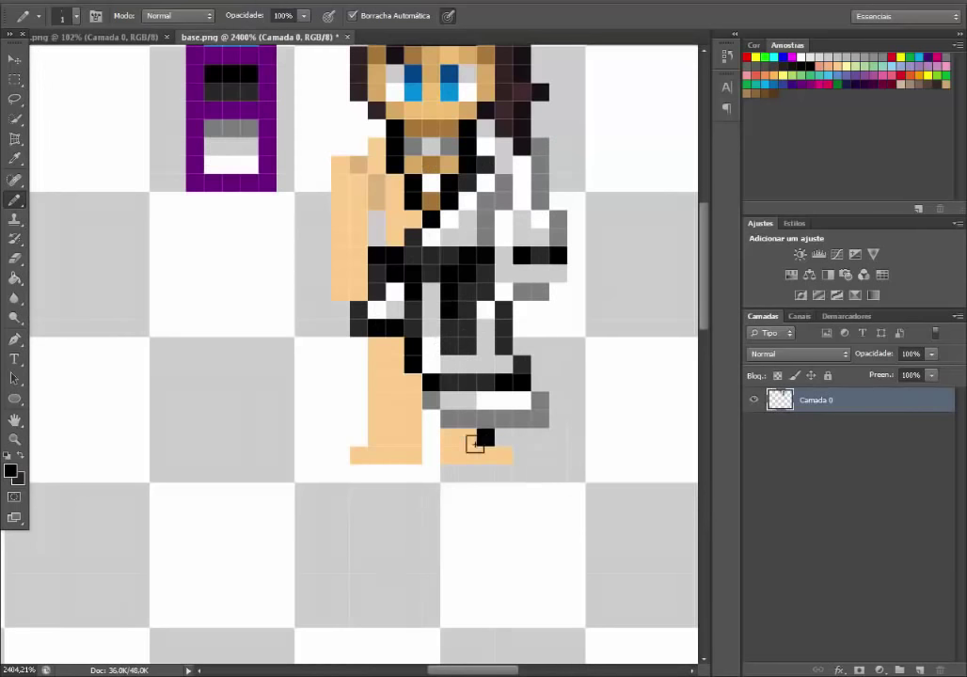
click(503, 438)
mouse_move(467, 455)
mouse_down()
mouse_move(485, 456)
mouse_move(452, 454)
mouse_move(485, 437)
mouse_move(482, 459)
mouse_up()
click(449, 438)
click(522, 458)
alt+click(471, 402)
click(504, 456)
alt+click(495, 403)
click(504, 455)
click(449, 456)
Step: Check the hem in the reference image and recolour the mid-grey outline of the right-hand hem charcoal
scroll(543, 456, down, 2)
scroll(527, 444, up, 3)
alt+click(524, 361)
scroll(527, 449, down, 2)
scroll(535, 442, up, 2)
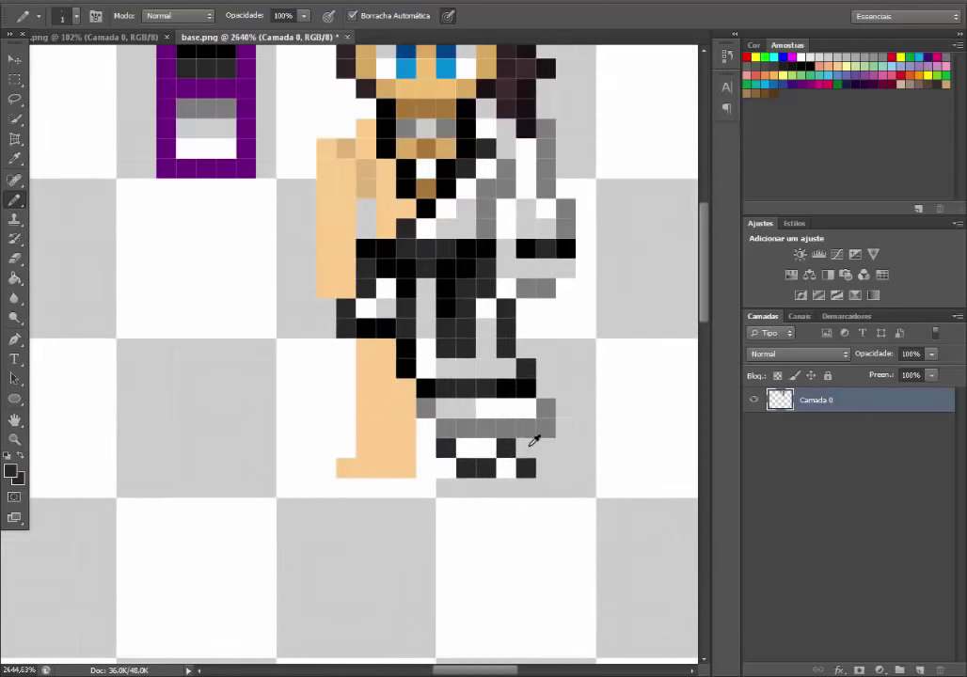
key(ctrl+Tab)
scroll(514, 461, down, 3)
key(ctrl+Tab)
key(ctrl+Tab)
key(ctrl+Tab)
scroll(496, 414, up, 2)
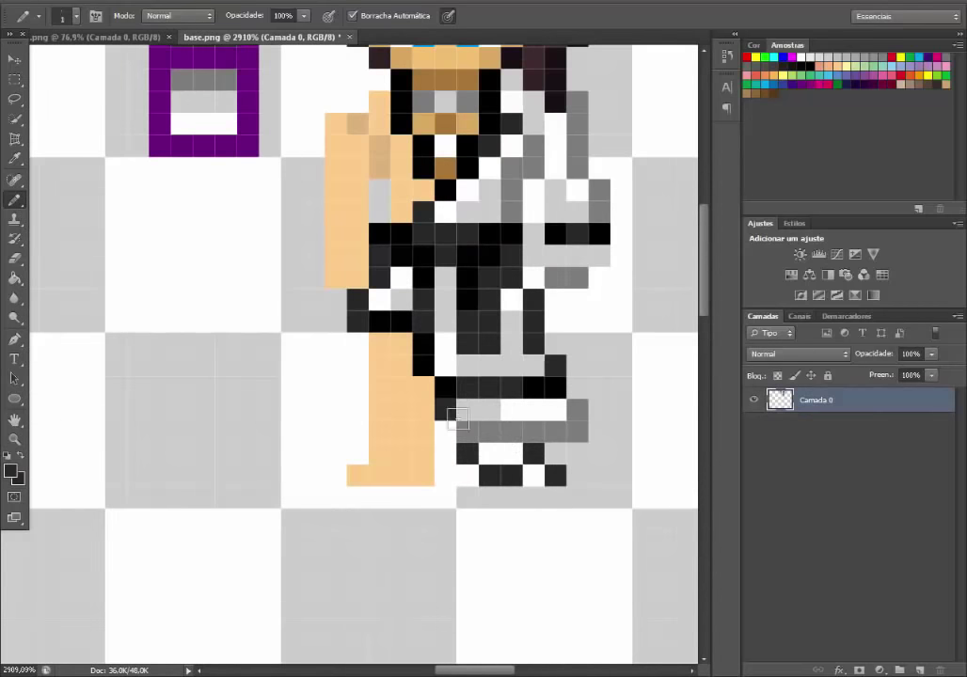
scroll(558, 384, down, 1)
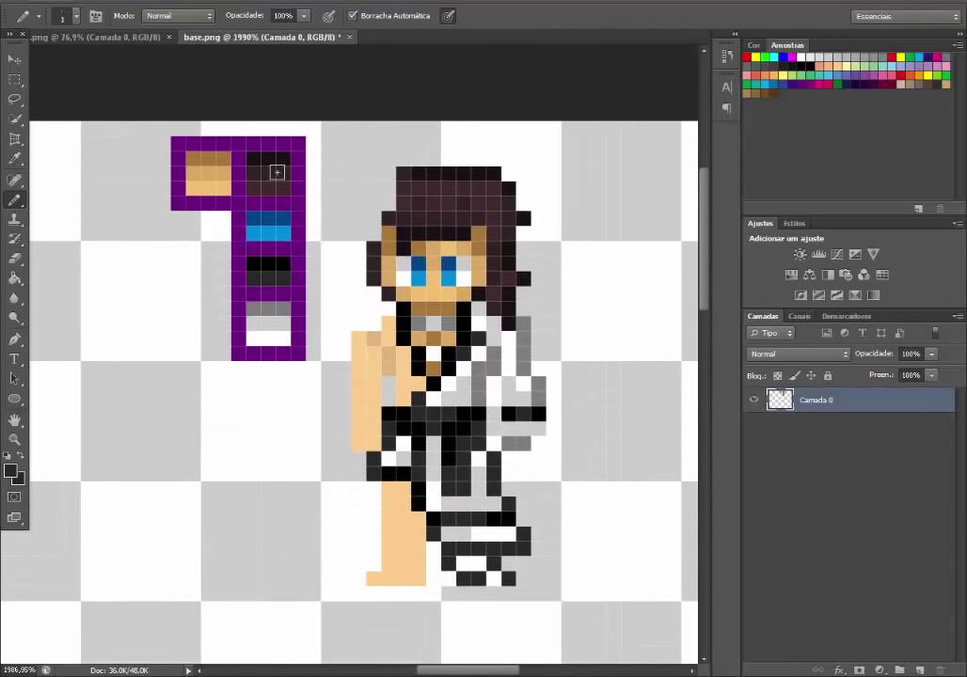
Step: Outline fuller hair on the left-hand side of the head in near-black, with two protruding tips as on the right
scroll(412, 170, up, 1)
key(ctrl+Tab)
scroll(338, 315, up, 2)
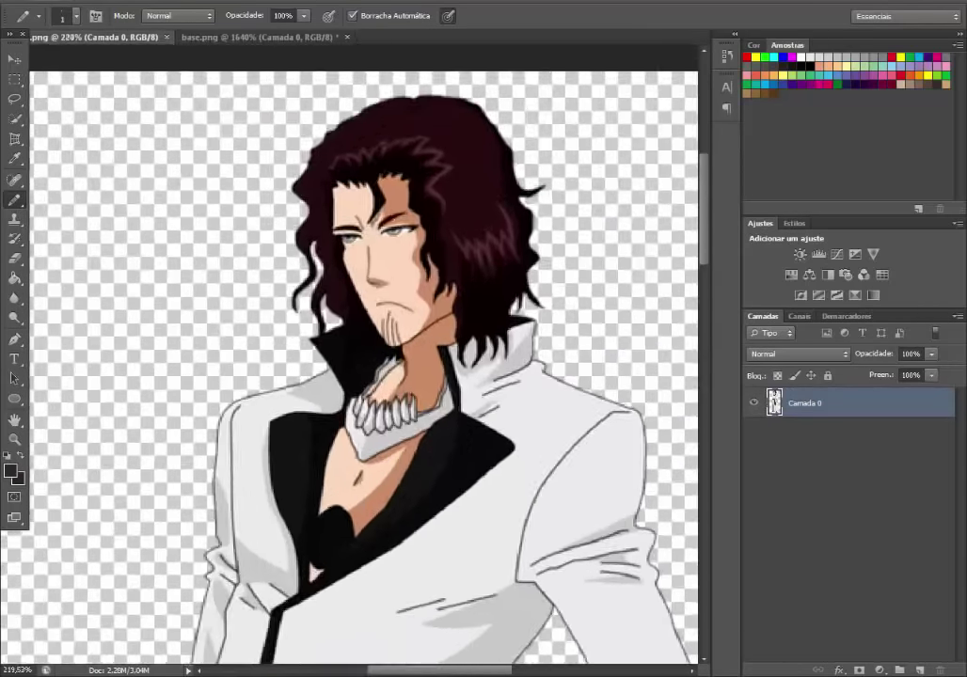
key(ctrl+Tab)
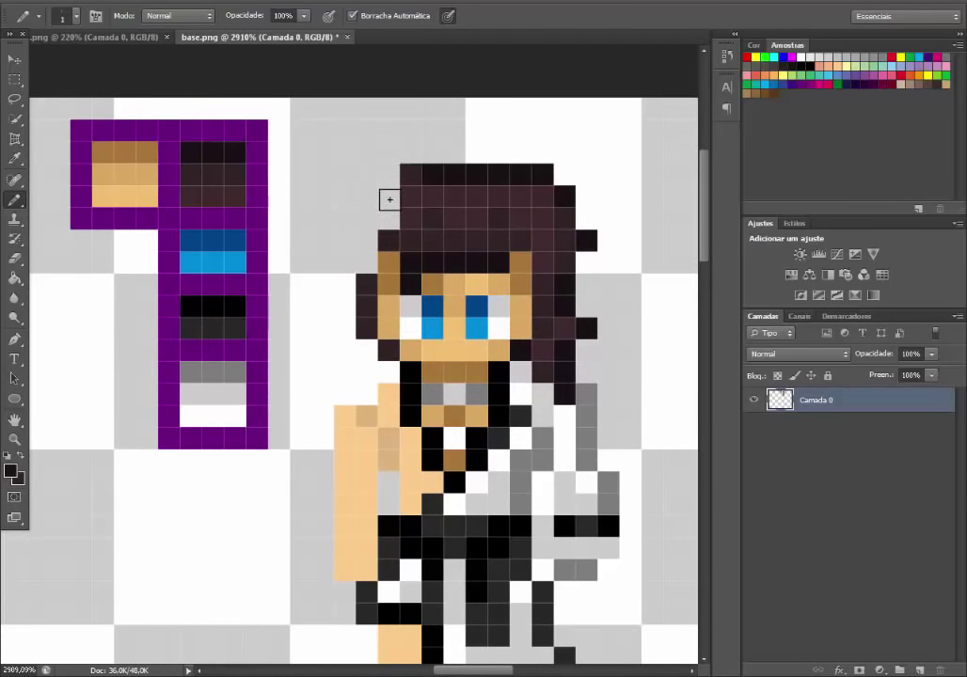
click(390, 178)
drag(368, 197, 344, 257)
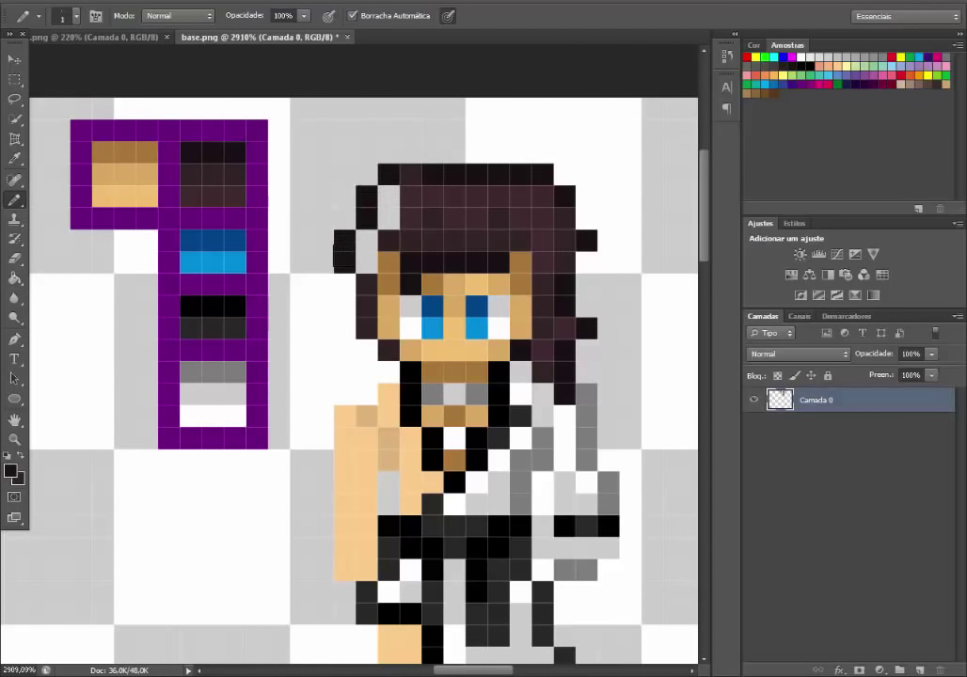
key(ctrl+z)
click(345, 239)
click(367, 263)
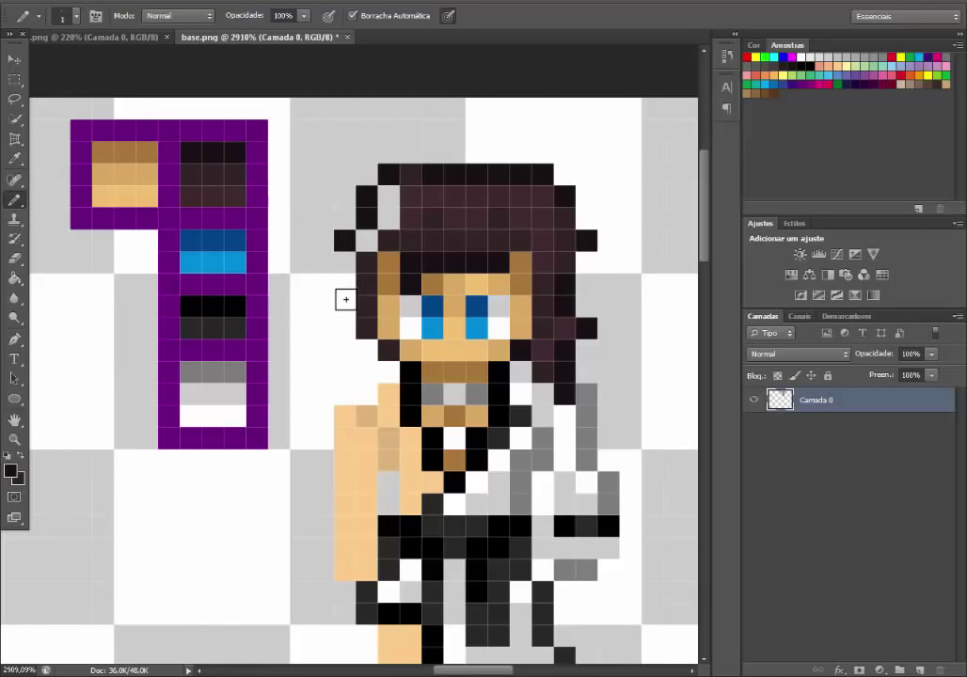
click(345, 328)
Step: Fill the left-hand hair with dark browns, lengthen its lock to the shoulder and darken its outer edge
alt+click(409, 216)
drag(389, 197, 389, 219)
alt+click(400, 238)
click(367, 241)
drag(367, 350, 367, 372)
alt+click(370, 325)
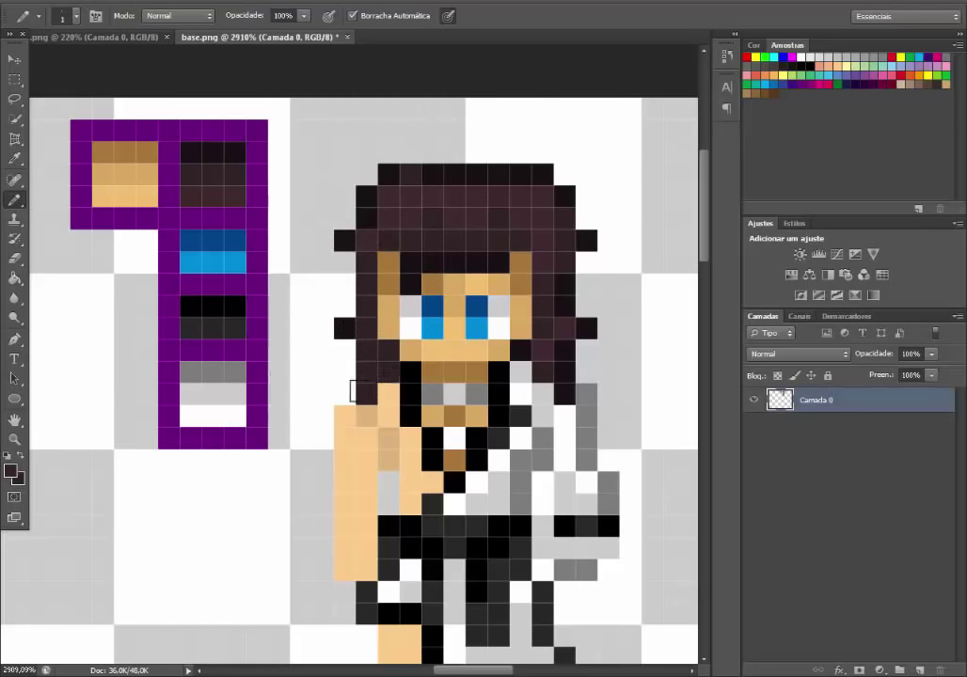
scroll(366, 358, up, 1)
alt+click(379, 349)
drag(350, 389, 350, 281)
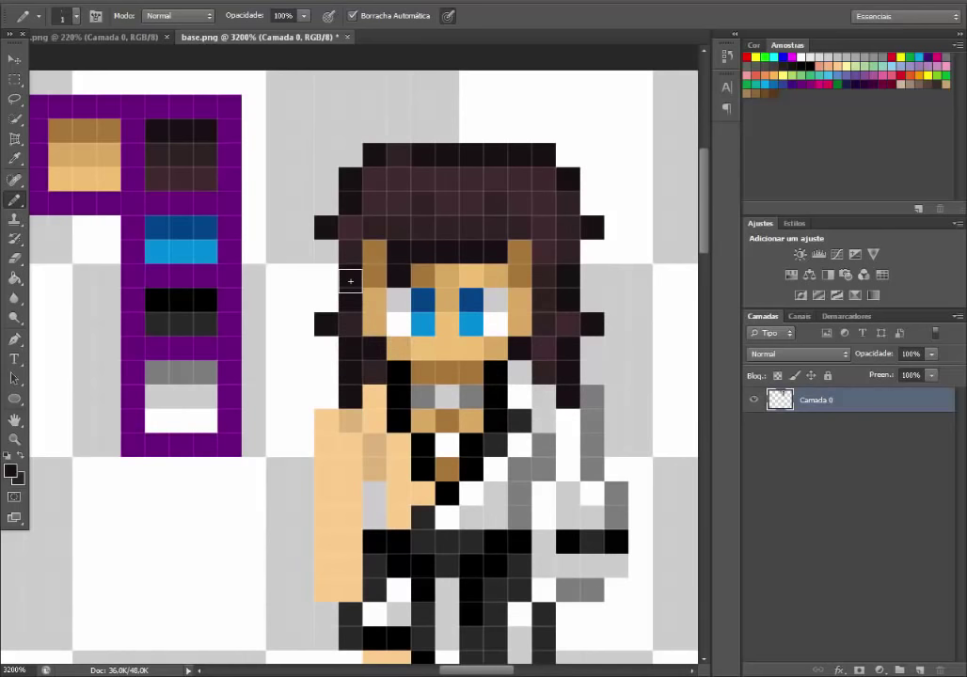
Step: Move the colour palette block farther to the left of the sprite to widen the gap between them
scroll(285, 226, down, 4)
click(14, 80)
drag(86, 119, 255, 402)
click(14, 60)
drag(179, 200, 113, 201)
click(14, 80)
scroll(350, 273, up, 3)
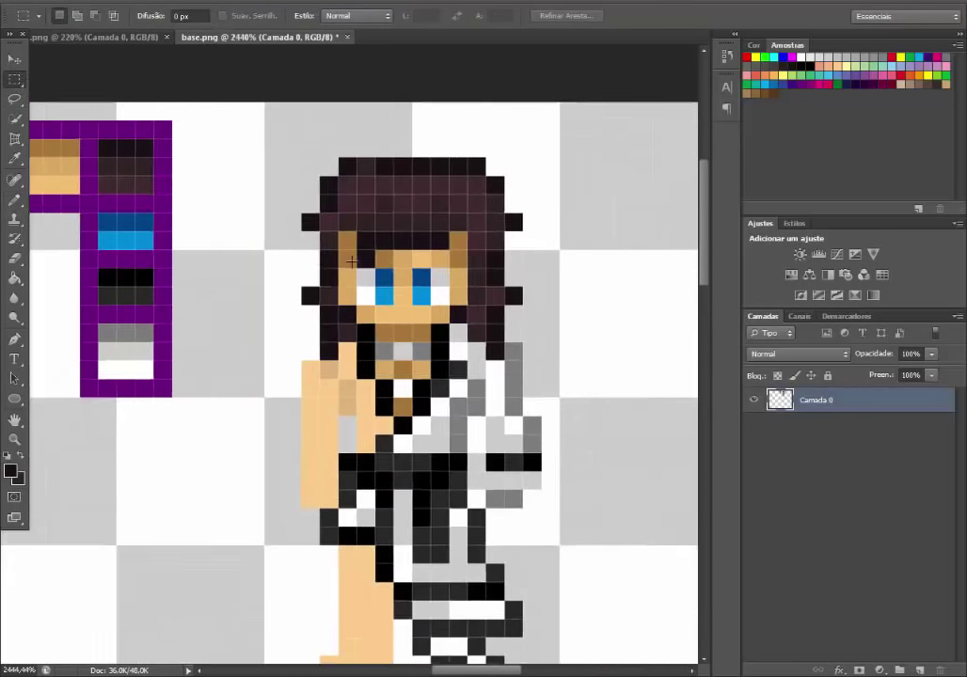
Step: Copy the right-hand side of the hair, paste it as a new layer and flip it horizontally
click(14, 199)
key(m)
scroll(471, 199, down, 1)
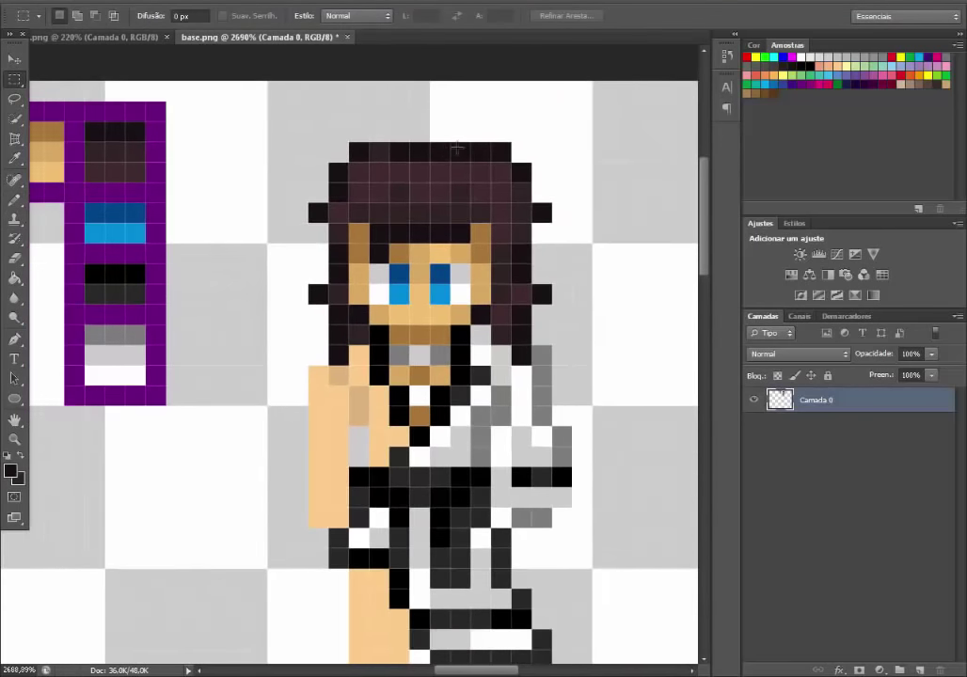
drag(473, 148, 568, 363)
key(ctrl+c)
click(360, 281)
key(ctrl+v)
key(ctrl+t)
right_click(361, 265)
click(405, 515)
Step: Place the mirrored hair over the left-hand side of the head and merge the two layers
click(14, 61)
click(438, 253)
drag(369, 373, 329, 272)
scroll(339, 256, up, 2)
scroll(341, 258, down, 5)
click(753, 401)
click(753, 401)
ctrl+click(802, 424)
key(ctrl+e)
Step: Paint the left-hand lapel, shoulder and chest in charcoal, white, light grey and mid-grey to match the right-hand side
scroll(473, 287, up, 4)
click(15, 201)
scroll(65, 213, down, 1)
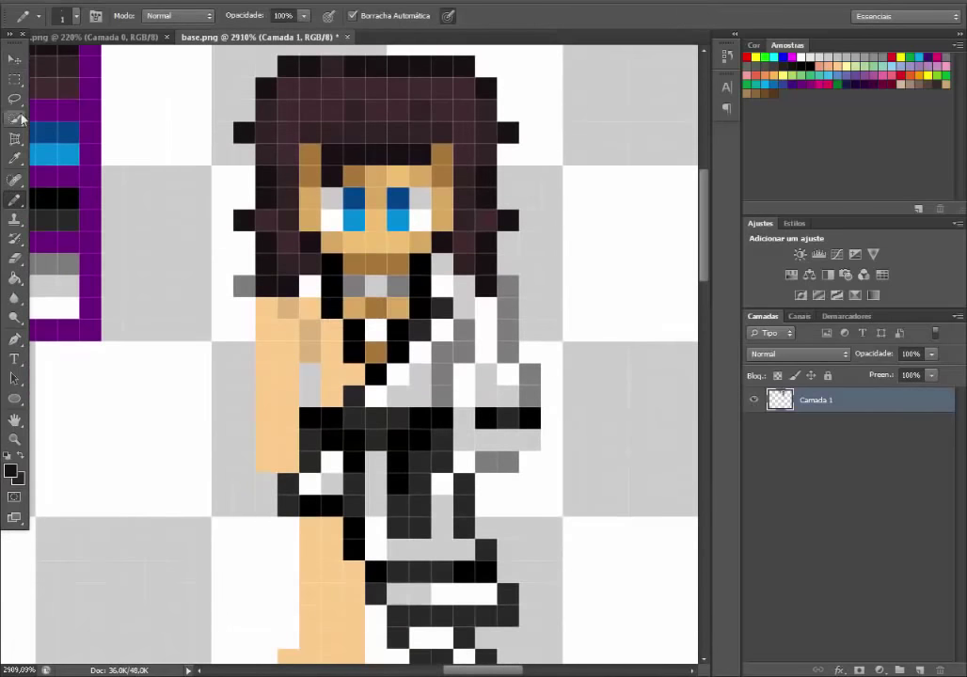
scroll(416, 339, up, 1)
key(x)
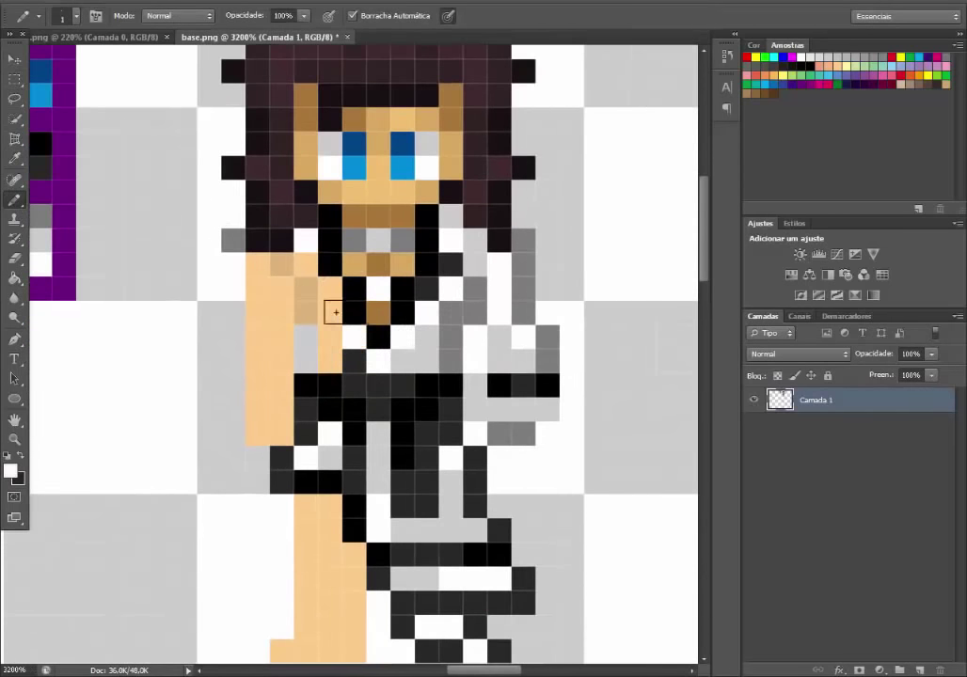
click(334, 313)
alt+click(403, 355)
alt+click(450, 353)
mouse_move(331, 338)
mouse_down()
mouse_move(330, 360)
mouse_move(308, 344)
mouse_move(302, 306)
mouse_move(285, 305)
mouse_move(317, 294)
mouse_move(331, 301)
mouse_move(308, 266)
mouse_move(331, 289)
mouse_up()
alt+click(331, 308)
alt+click(288, 267)
click(306, 245)
alt+click(427, 286)
alt+click(285, 296)
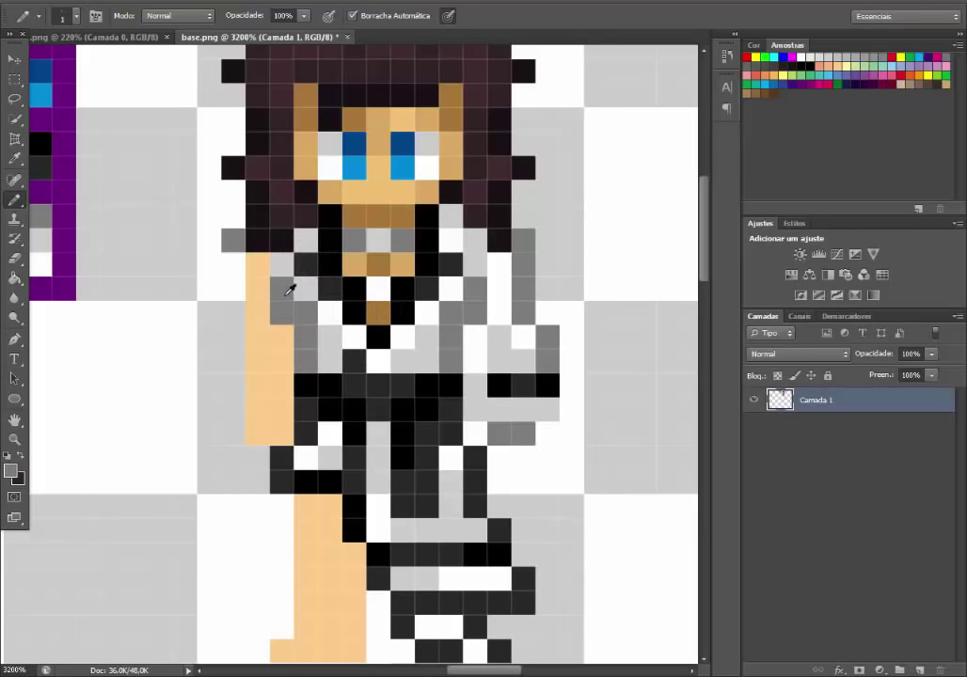
Step: Delete the remaining bare-skin pixels of the left-hand arm and clear the selection
click(14, 80)
key(Delete)
mouse_move(246, 253)
mouse_down()
mouse_move(271, 326)
mouse_move(200, 468)
mouse_up()
key(Delete)
key(ctrl+z)
drag(289, 440, 224, 339)
key(Delete)
click(203, 382)
Step: Paint the left-hand sleeve in white and light grey with a mid-grey outer outline down to the cuff
key(b)
scroll(325, 414, down, 2)
alt+click(321, 346)
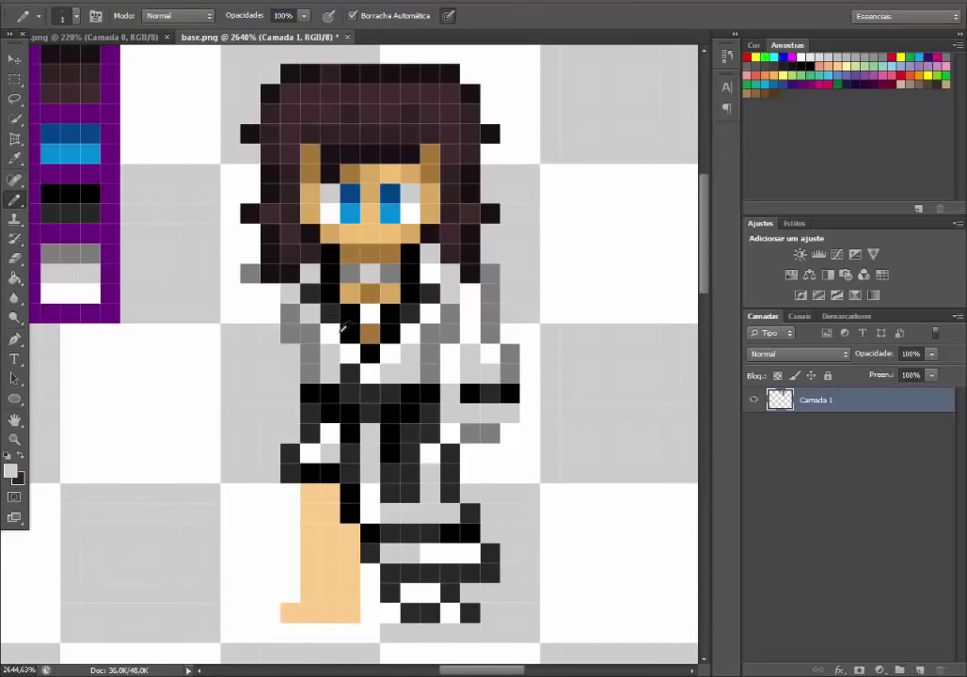
click(260, 346)
click(253, 334)
alt+click(251, 275)
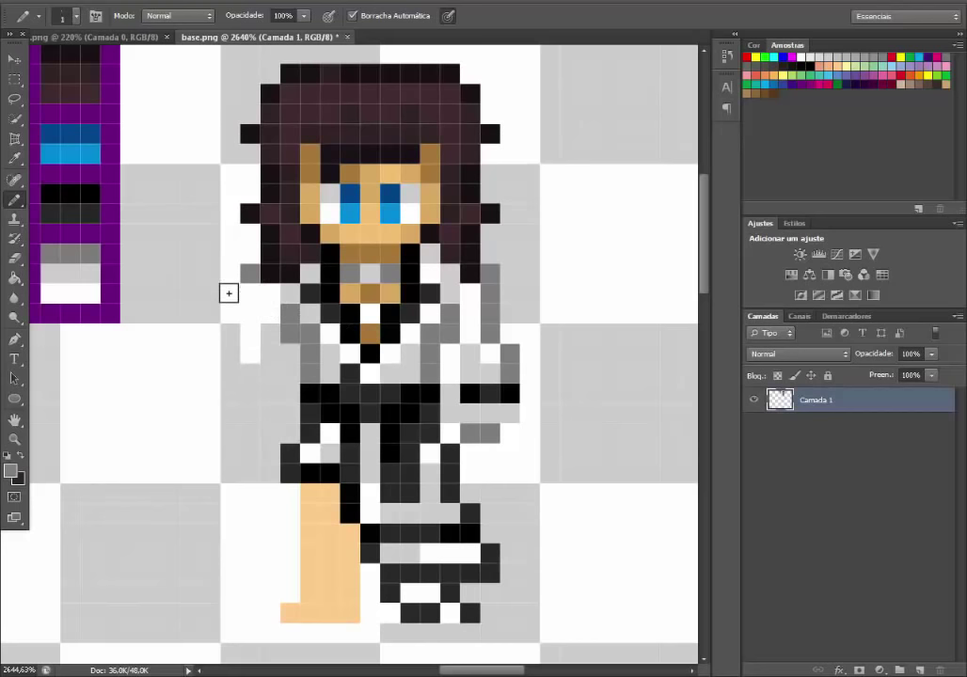
click(242, 292)
click(249, 338)
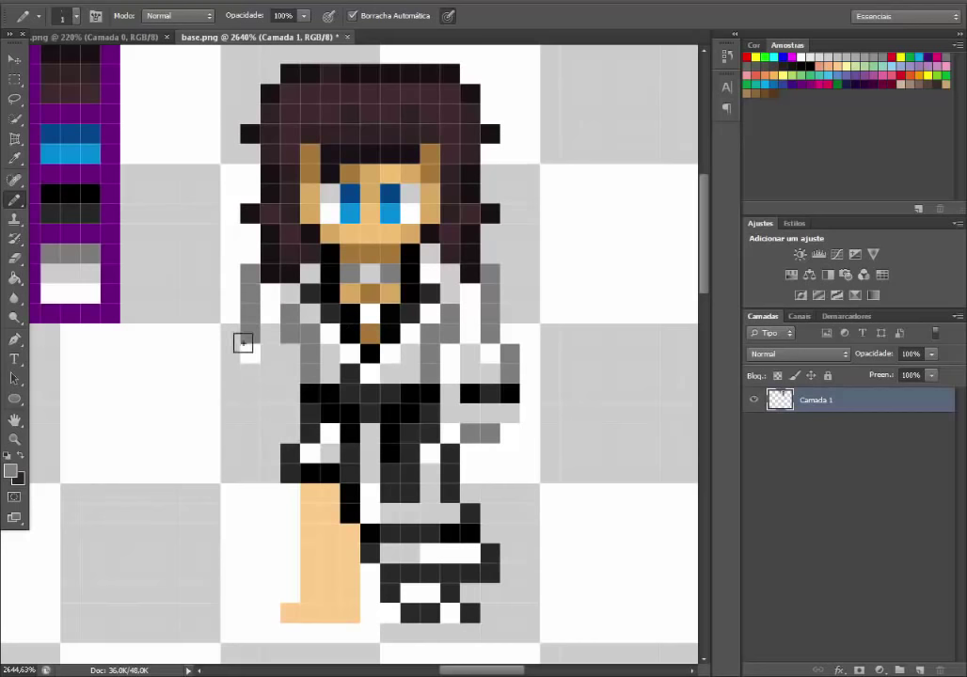
drag(234, 353, 232, 375)
Step: Draw the left-hand cuff band in black with a charcoal middle pixel
alt+click(309, 392)
click(232, 391)
shift+click(266, 389)
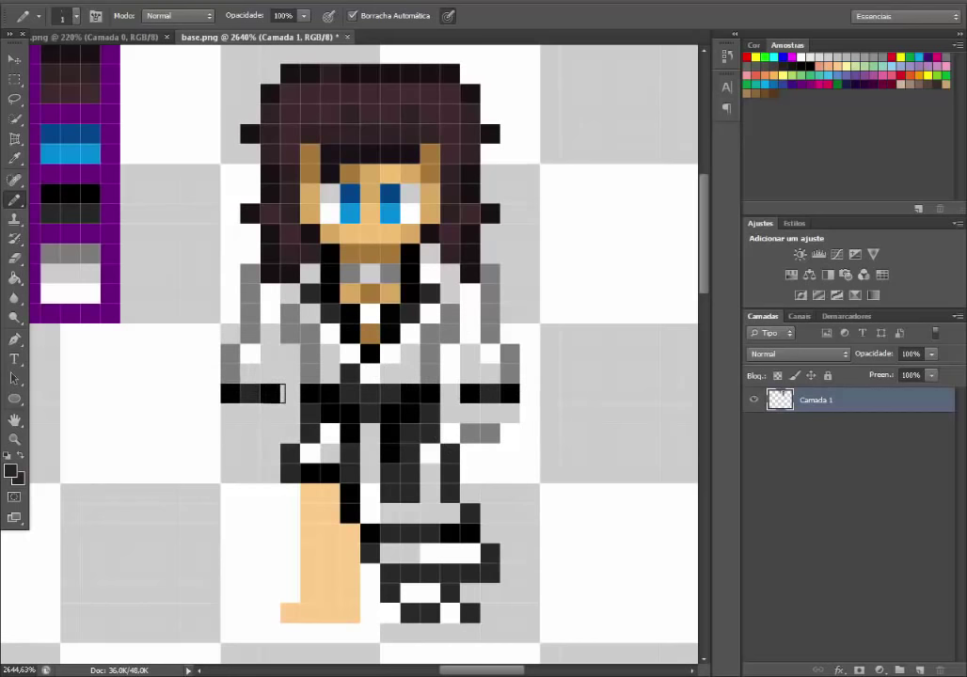
Step: Tidy the lower left-hand sleeve and paint the rows below its cuff band in light grey and mid-grey
alt+click(271, 365)
click(15, 82)
drag(282, 347, 287, 379)
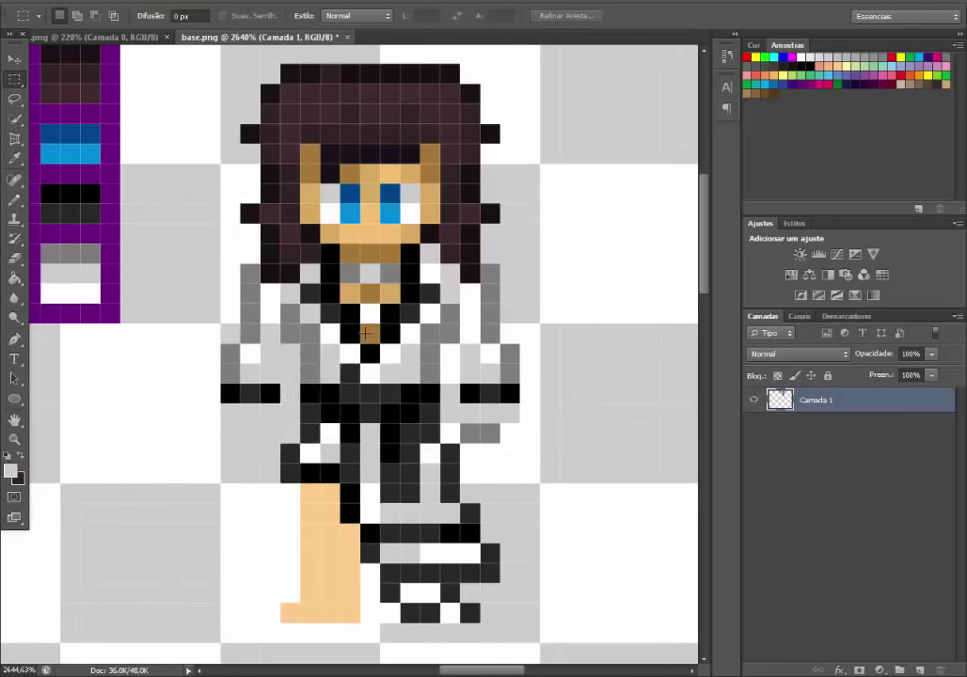
scroll(188, 301, down, 1)
scroll(145, 264, up, 1)
click(14, 199)
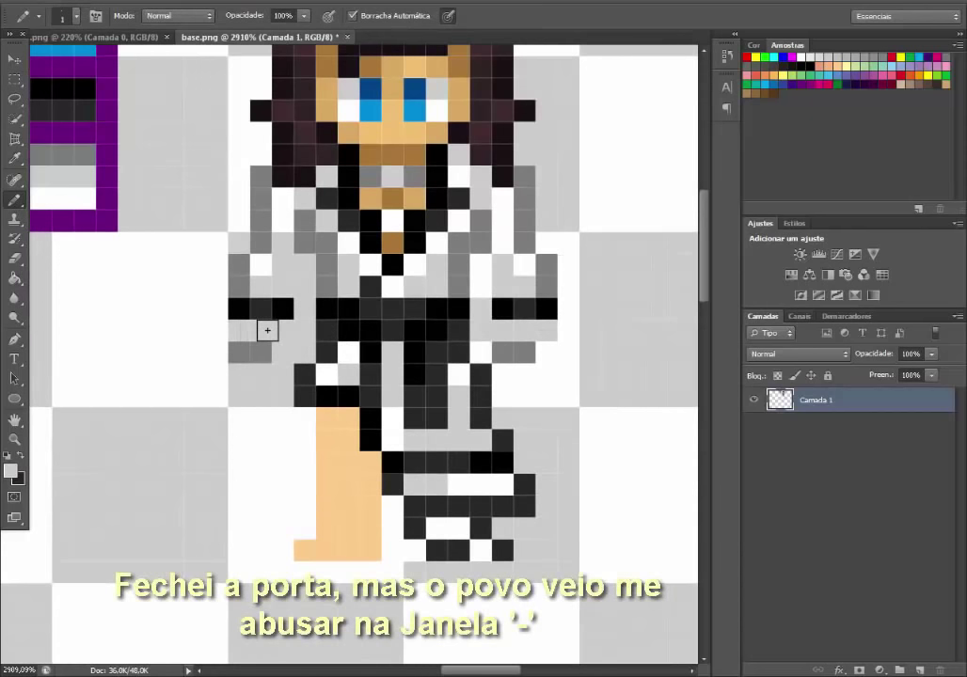
Step: Outline the left-hand coat skirt in mid-grey down to the hem and fill it with light grey and white
scroll(268, 330, down, 1)
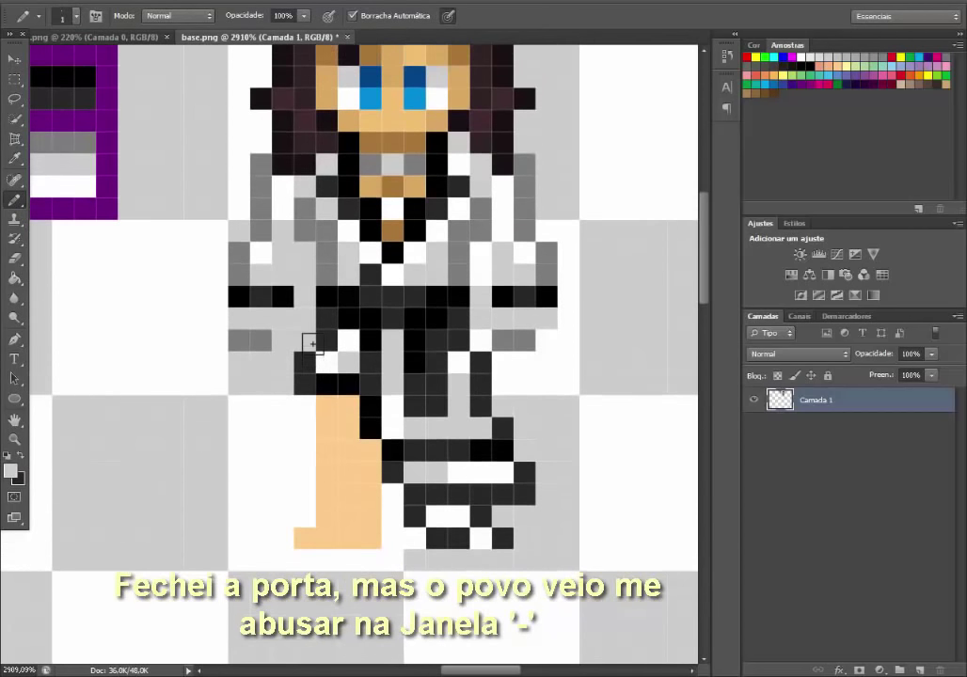
scroll(312, 343, up, 2)
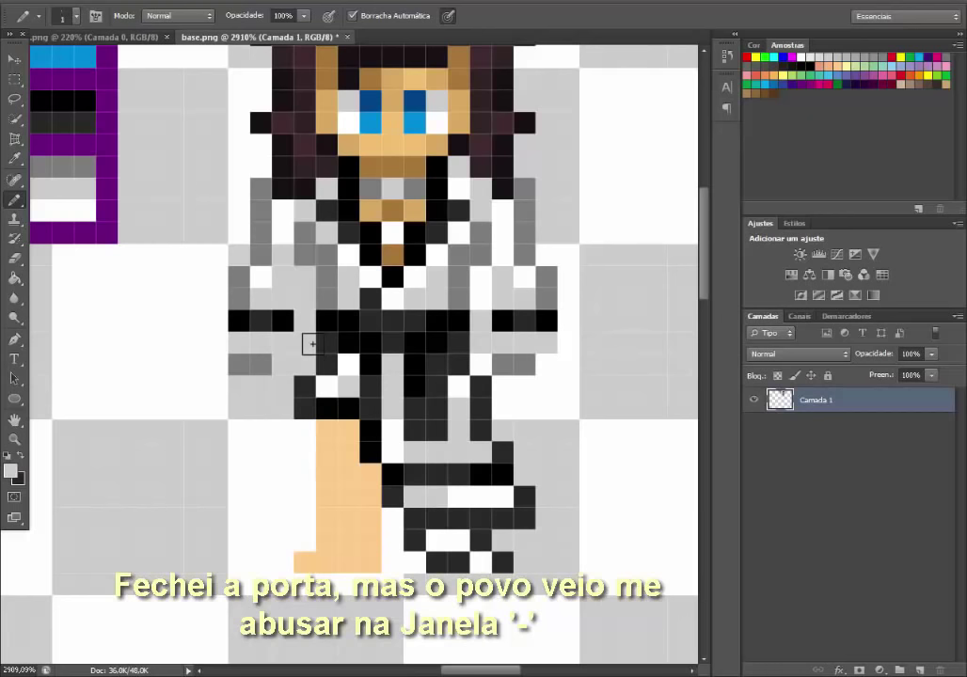
scroll(313, 343, down, 1)
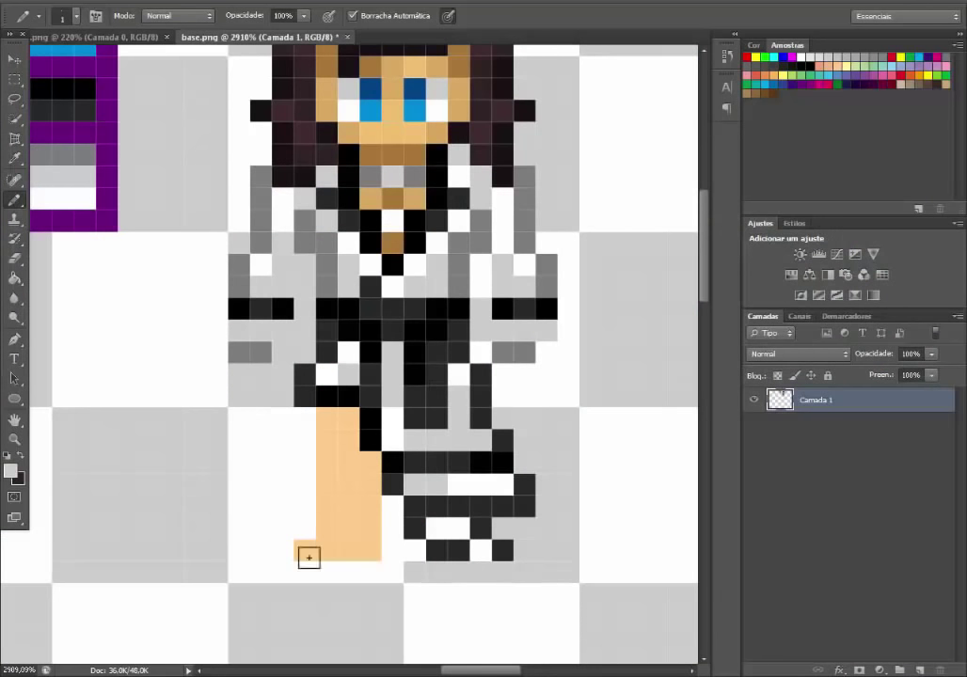
scroll(33, 218, down, 2)
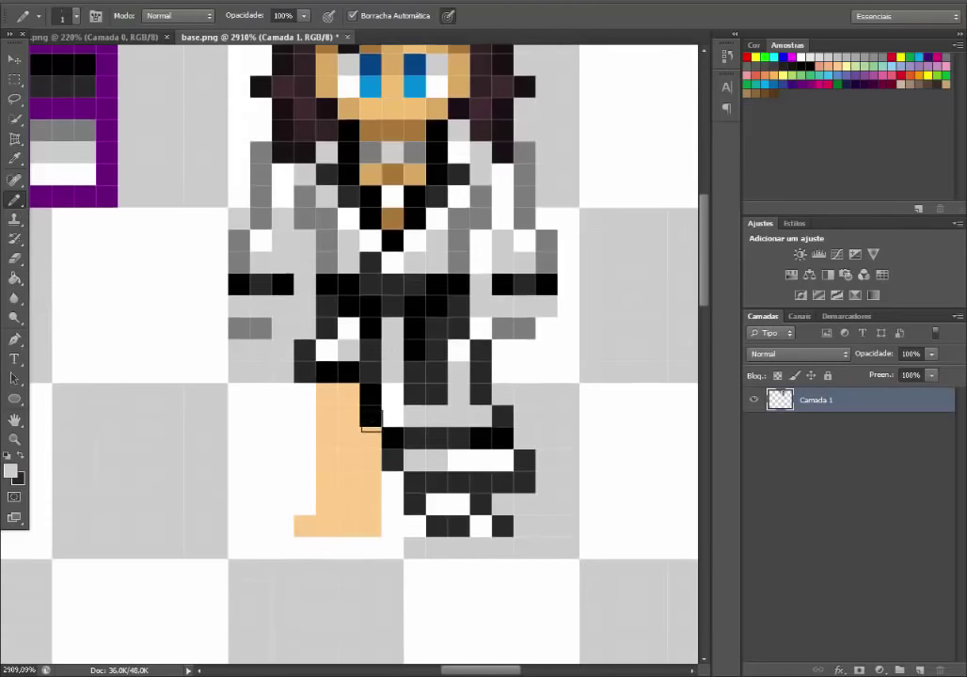
drag(307, 392, 303, 415)
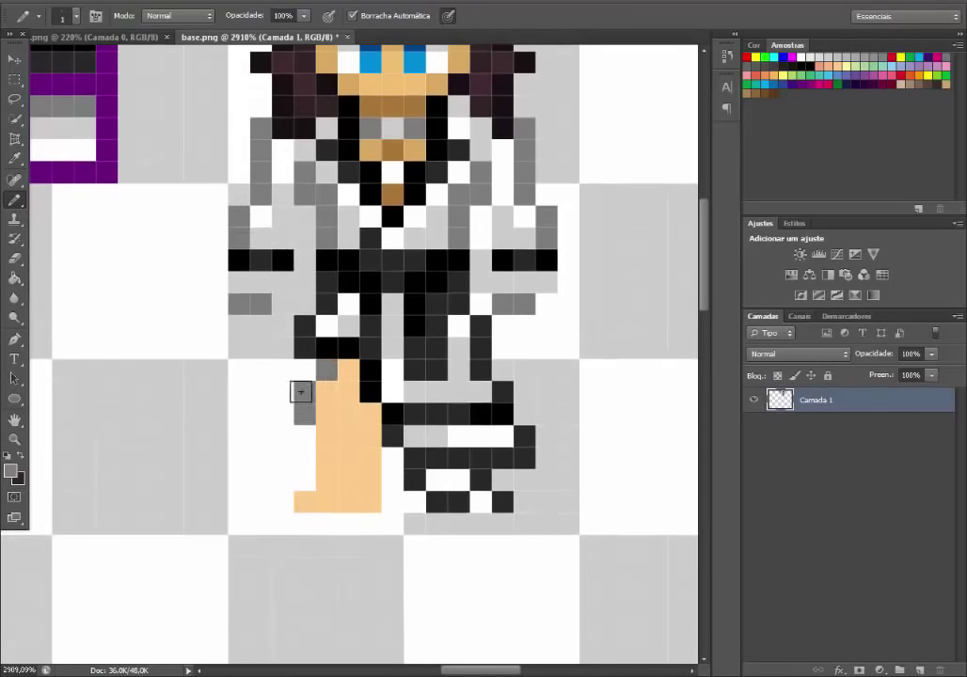
key(ctrl+Tab)
scroll(329, 456, down, 3)
scroll(315, 435, down, 6)
key(ctrl+Tab)
click(282, 435)
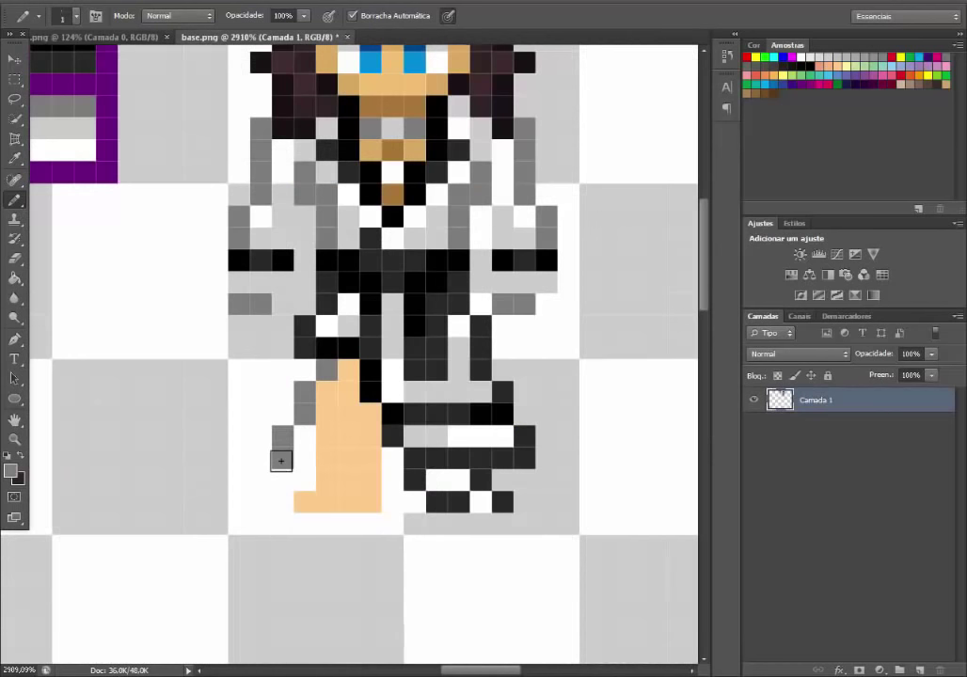
drag(281, 459, 367, 460)
mouse_move(371, 417)
mouse_down()
mouse_move(357, 433)
mouse_move(351, 371)
mouse_move(328, 435)
mouse_up()
alt+click(349, 309)
Step: Paint the left-hand foot as a charcoal sandal with white straps
alt+click(408, 459)
mouse_move(372, 481)
mouse_down()
mouse_move(336, 501)
mouse_move(304, 485)
mouse_move(371, 503)
mouse_up()
alt+click(437, 481)
click(305, 503)
Step: Round the crown of the hair by adding a near-black row of pixels above it
scroll(465, 410, down, 11)
scroll(464, 410, down, 2)
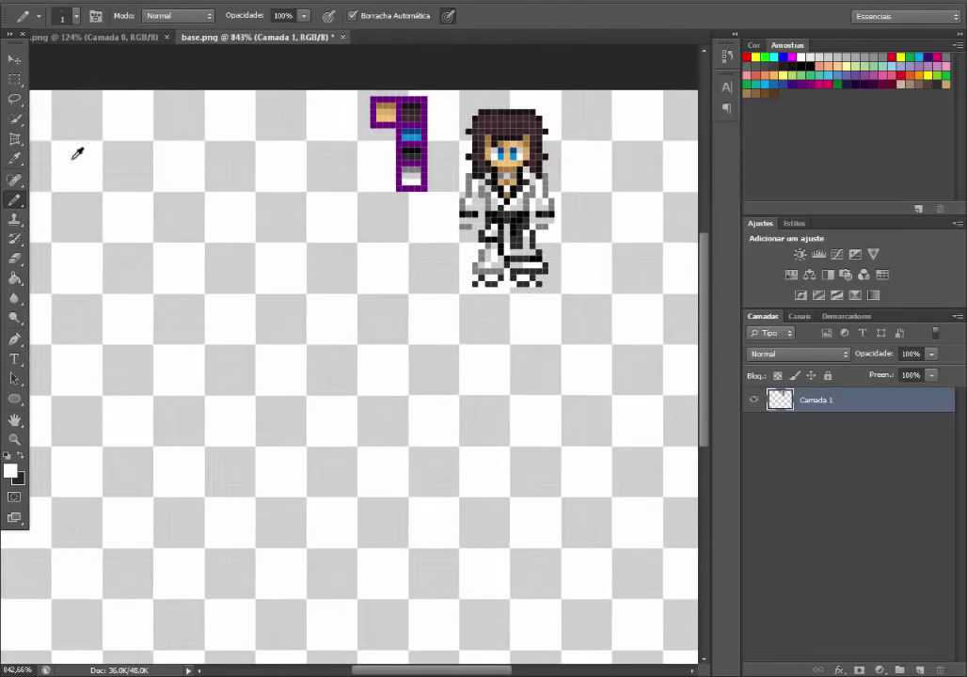
scroll(482, 270, up, 9)
scroll(448, 170, up, 2)
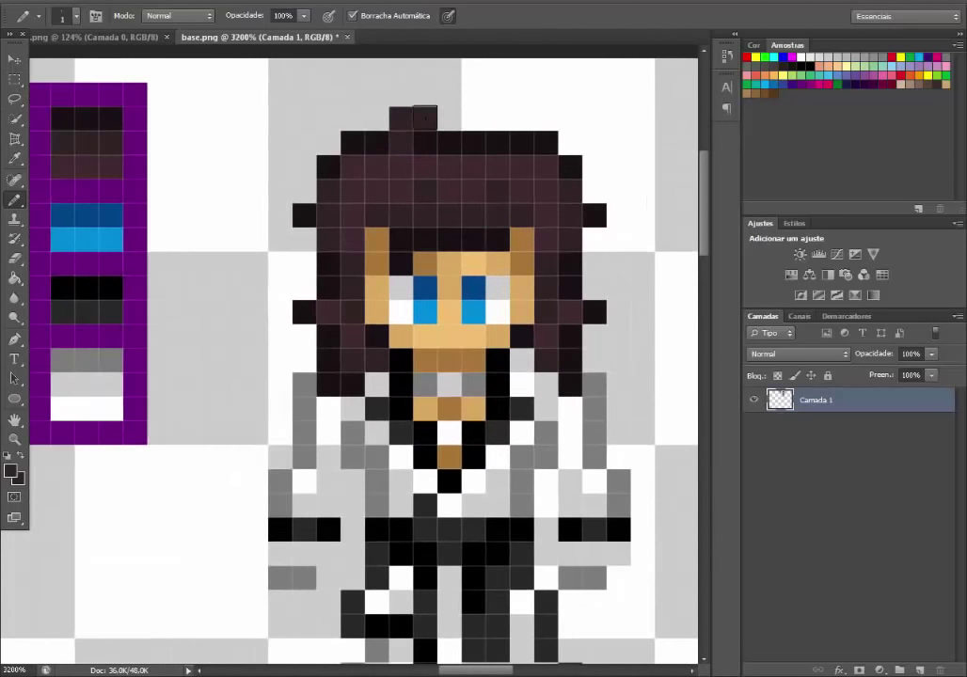
scroll(557, 181, down, 4)
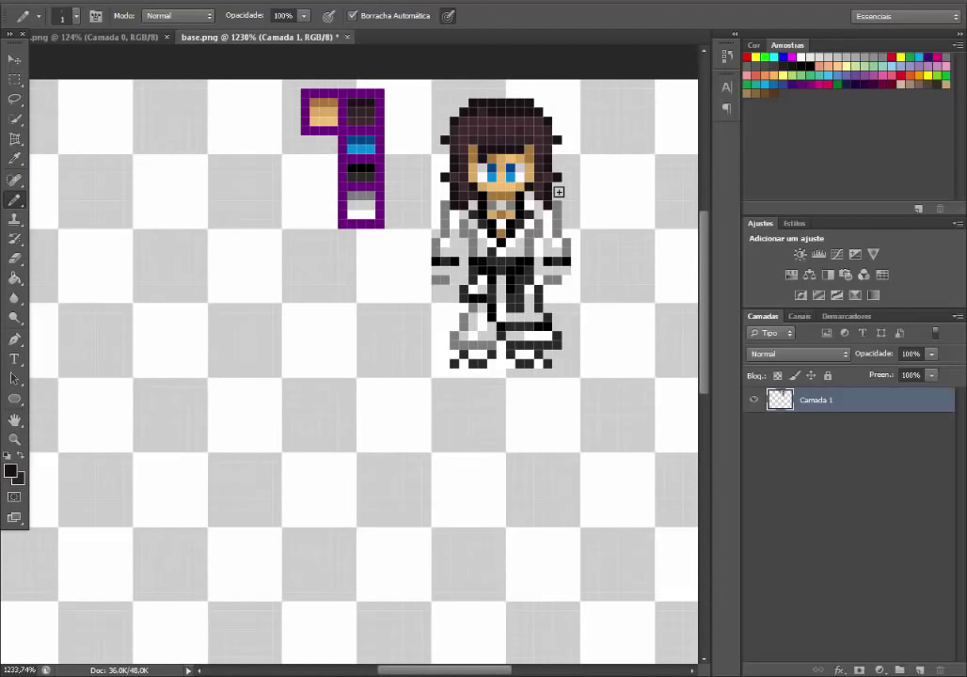
Step: Compare the whole sprite with the reference character image
key(ctrl+Tab)
scroll(587, 195, down, 5)
scroll(587, 195, up, 3)
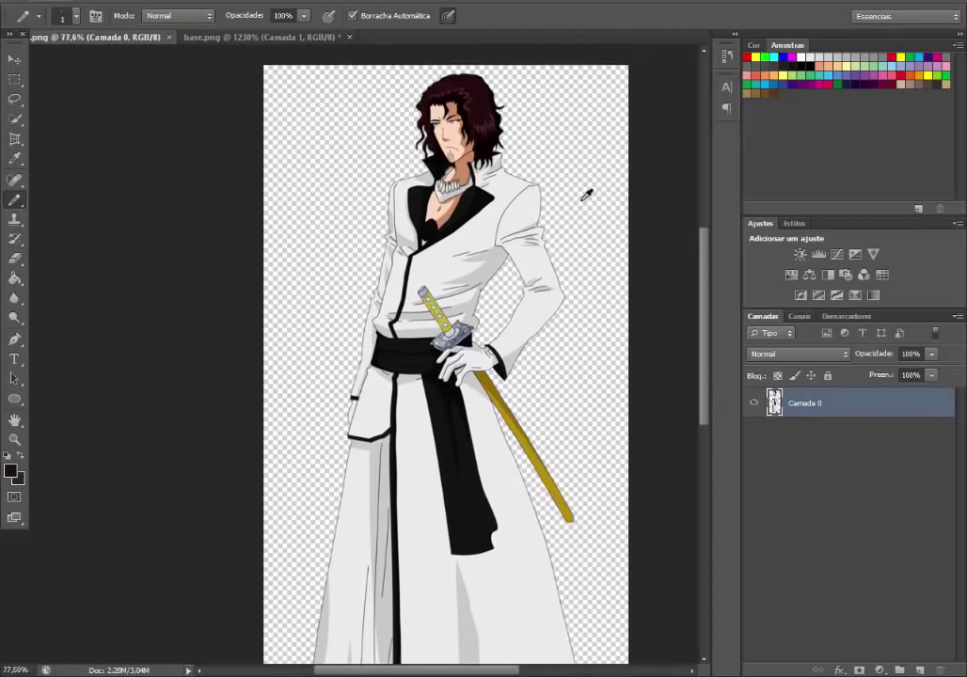
scroll(587, 195, up, 4)
scroll(586, 195, up, 2)
key(ctrl+Tab)
scroll(575, 203, up, 3)
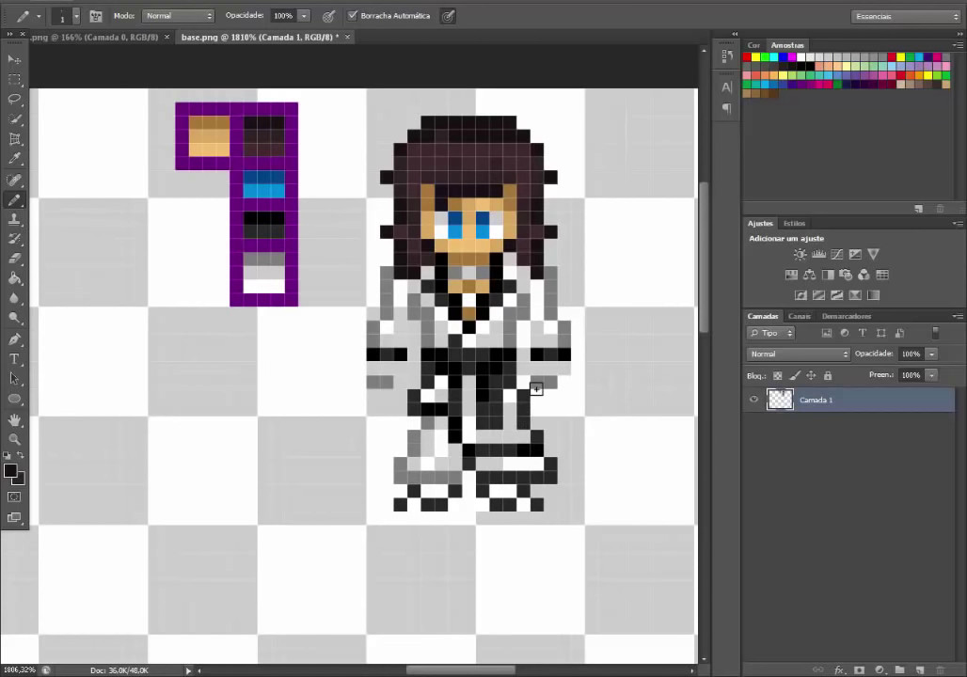
scroll(536, 389, down, 5)
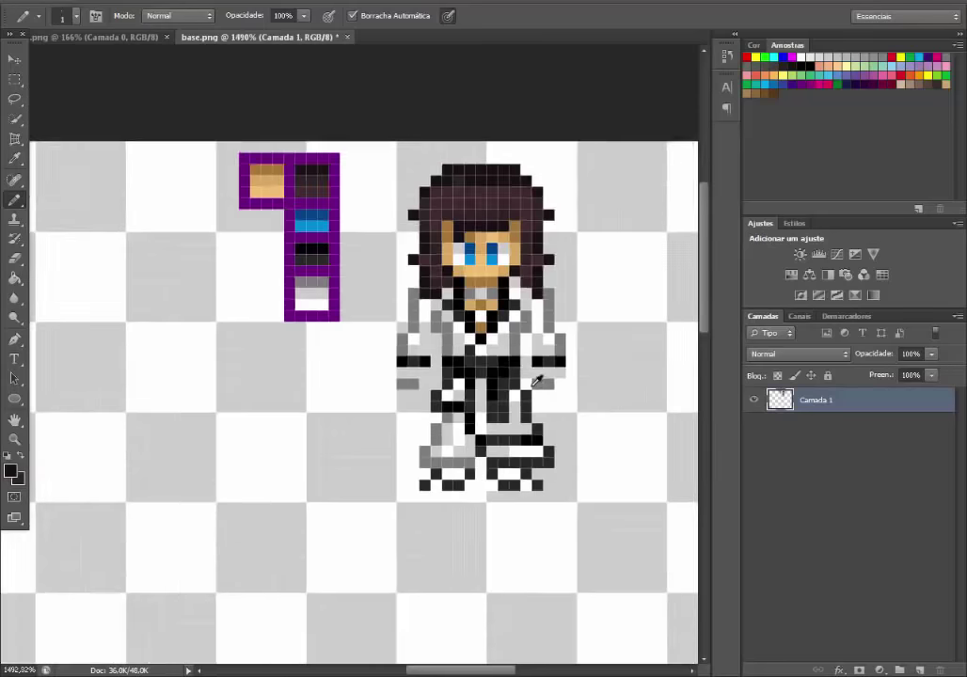
scroll(484, 412, up, 3)
scroll(566, 400, up, 2)
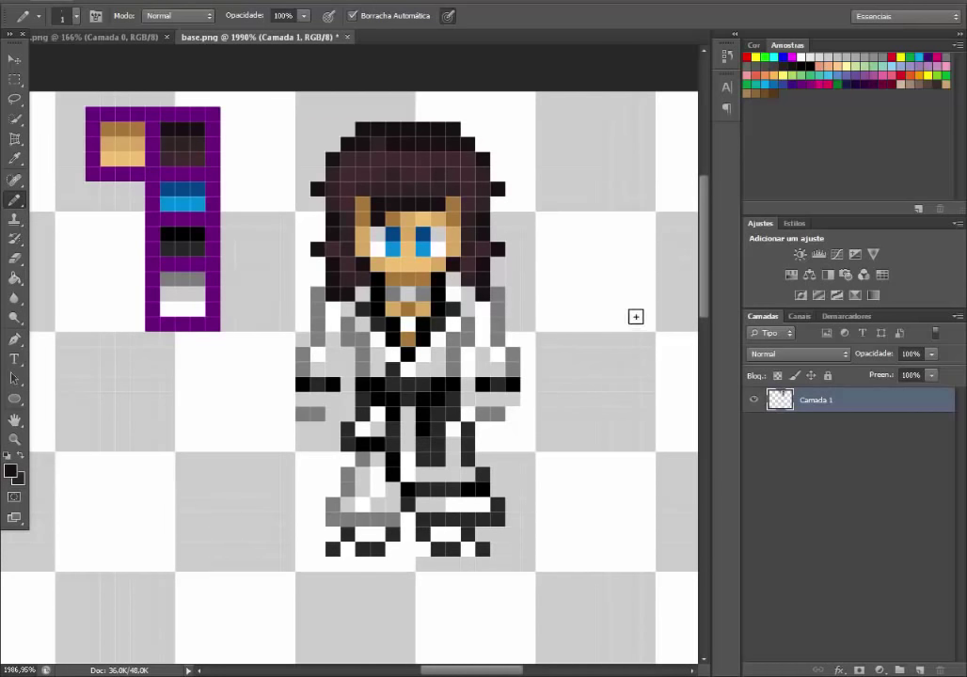
Step: Check the sprite against the reference image, and flip only the character horizontally, leaving the palette in place and nothing selected
drag(703, 269, 703, 268)
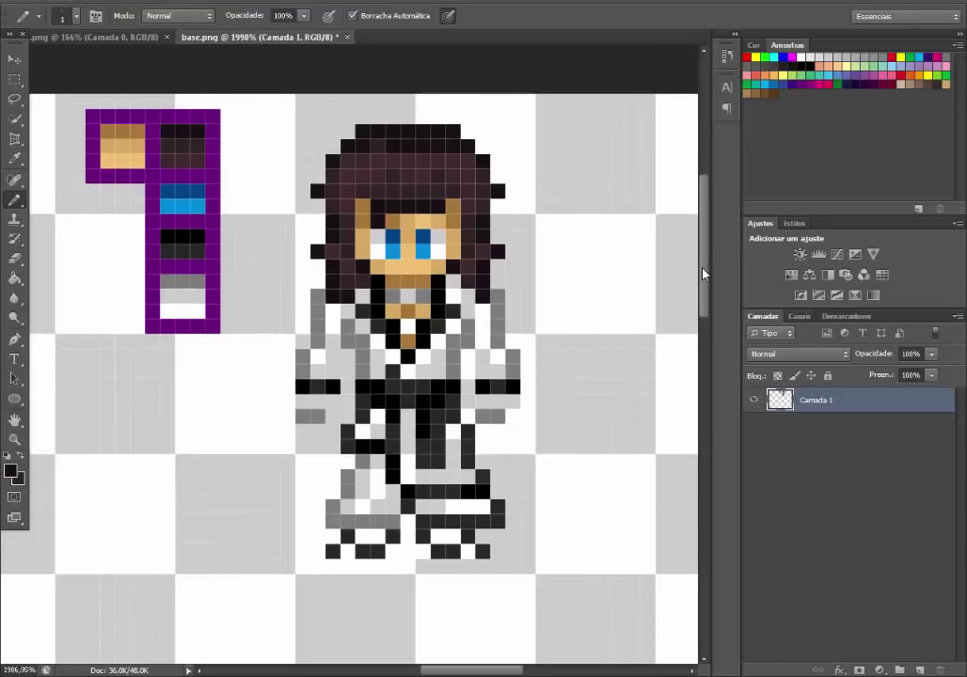
click(109, 35)
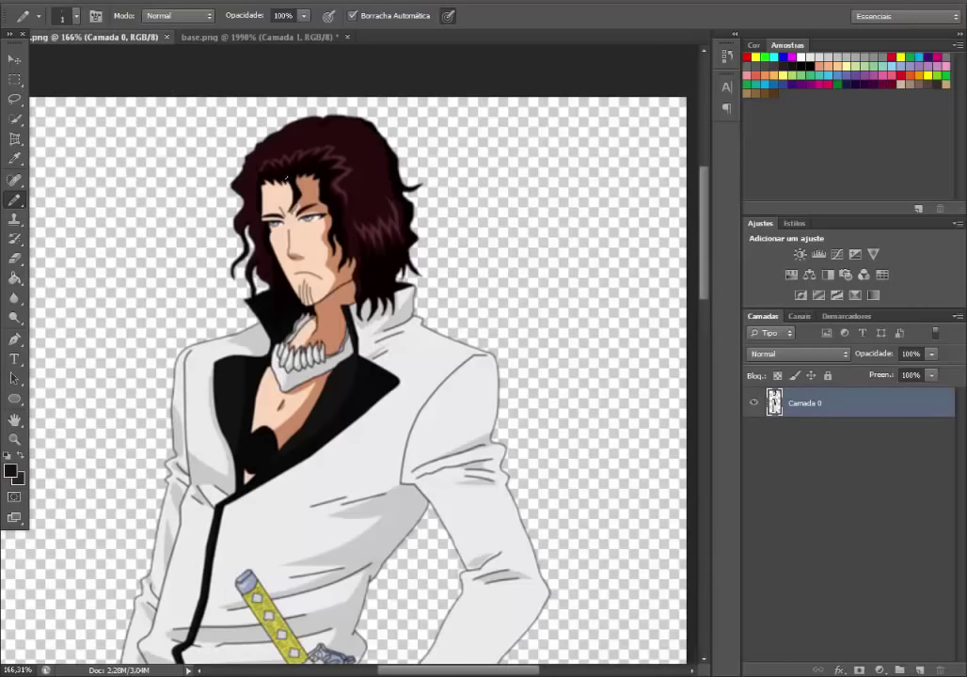
click(268, 35)
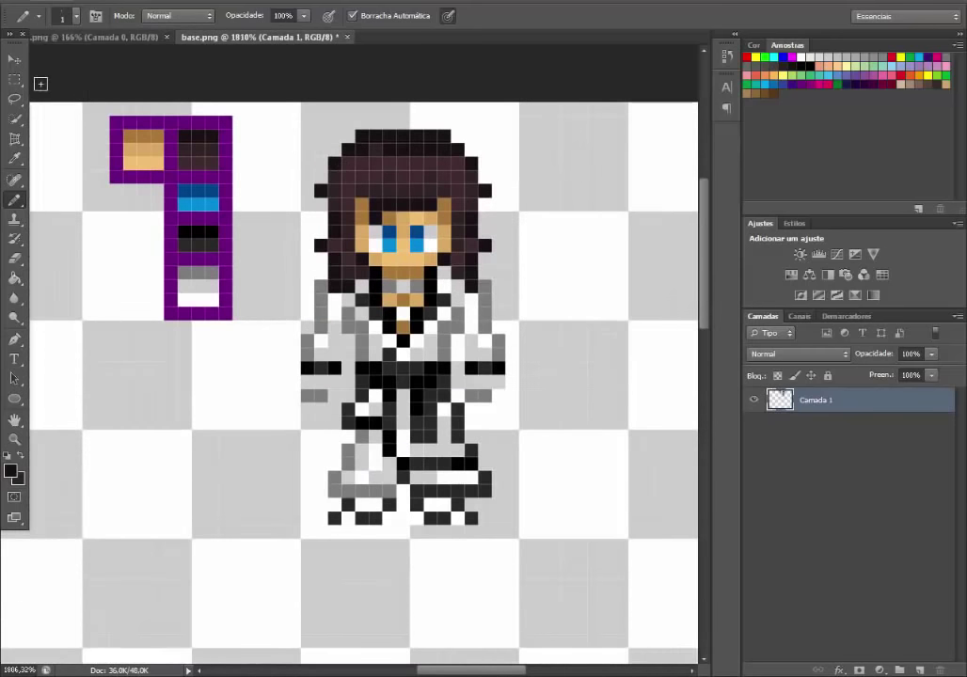
key(m)
mouse_move(273, 100)
mouse_down()
mouse_move(301, 210)
mouse_move(538, 543)
mouse_move(532, 524)
mouse_up()
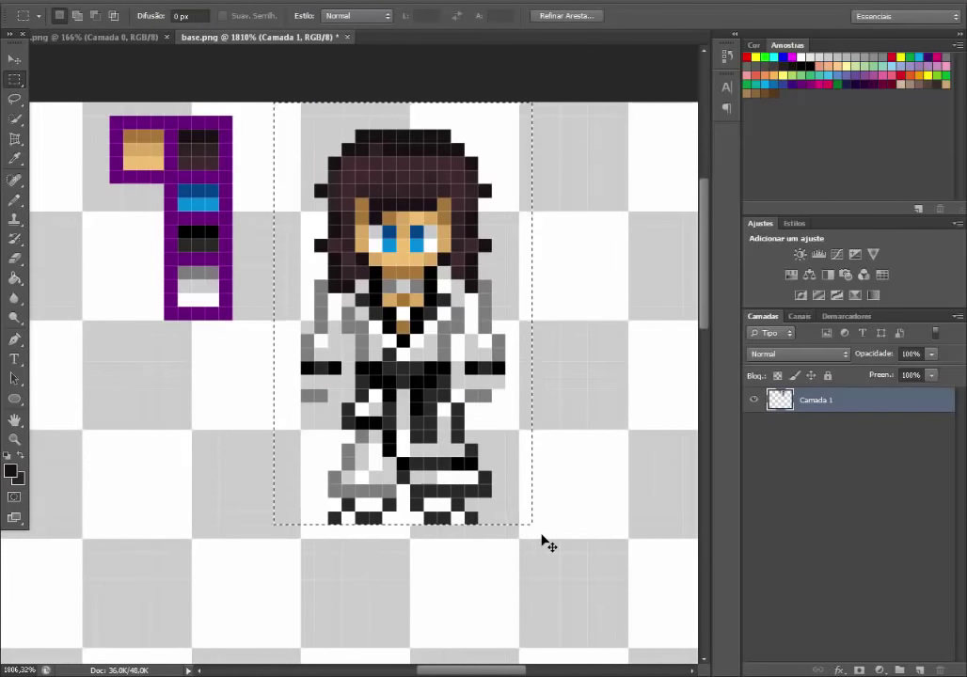
key(ctrl+t)
right_click(455, 419)
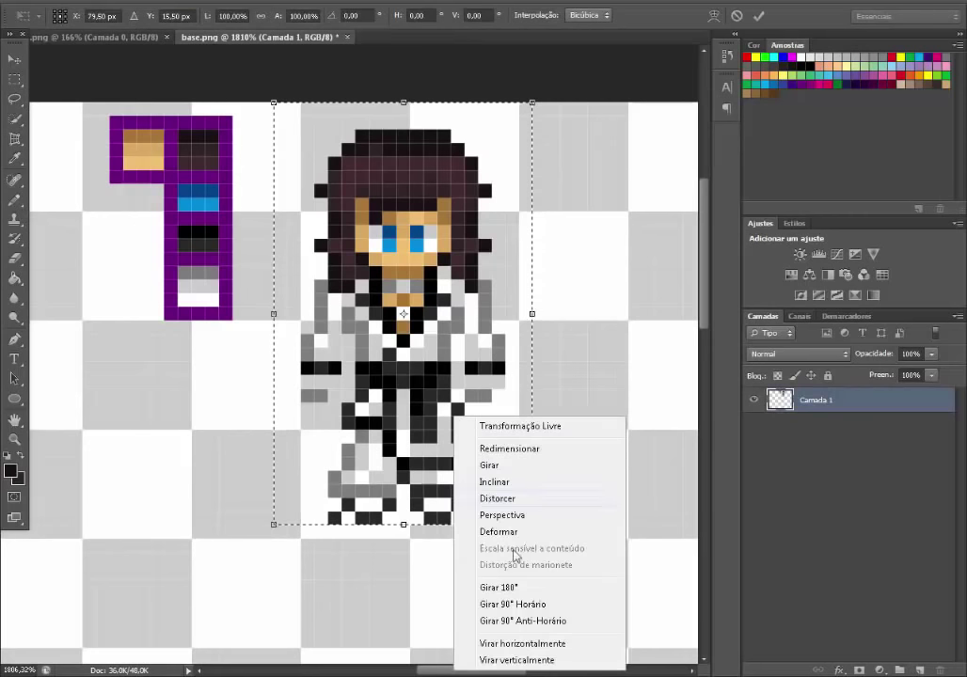
click(520, 643)
click(758, 16)
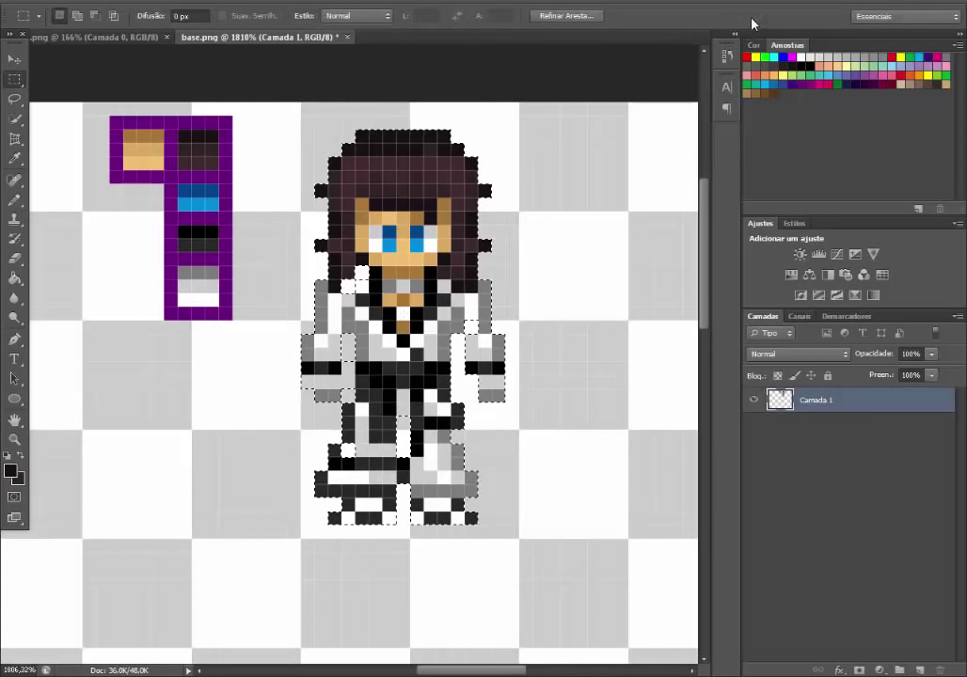
click(203, 370)
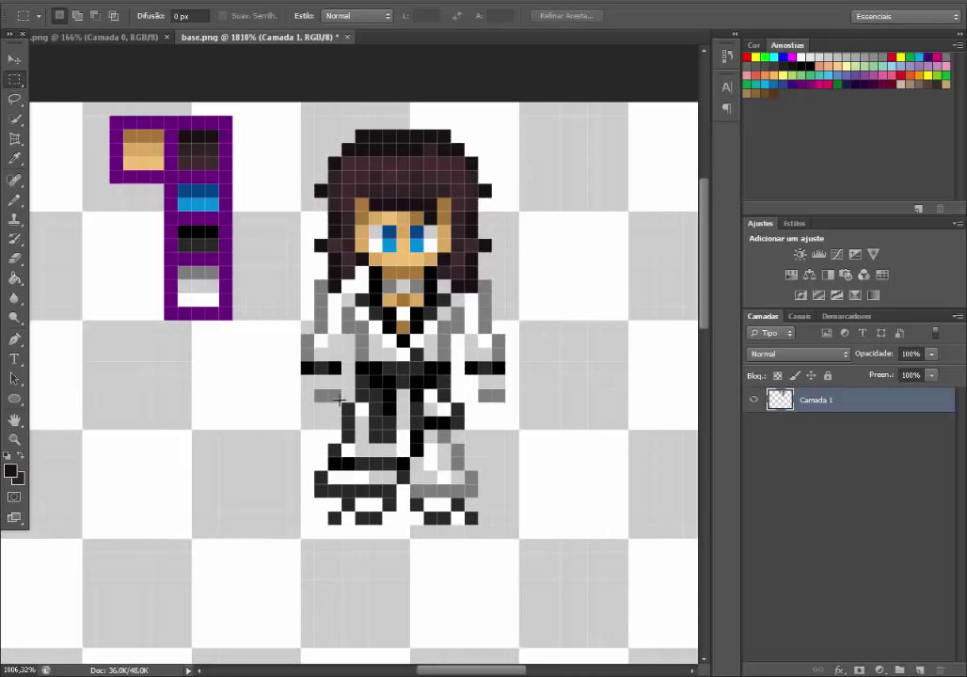
Step: Compare the mirrored sprite with the reference character and inspect it from hair to feet
click(123, 39)
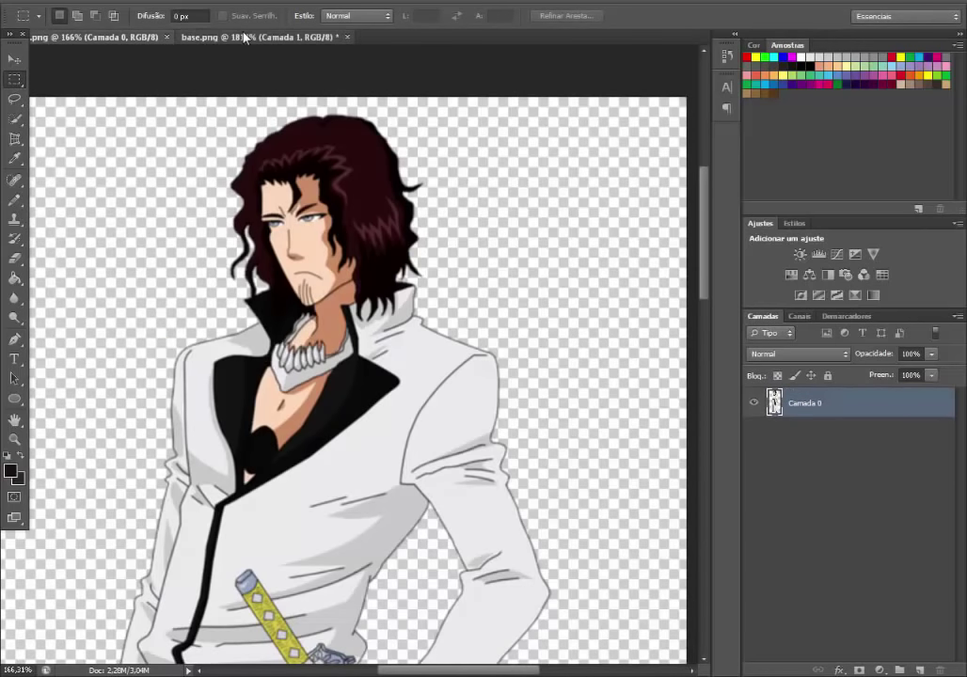
click(215, 36)
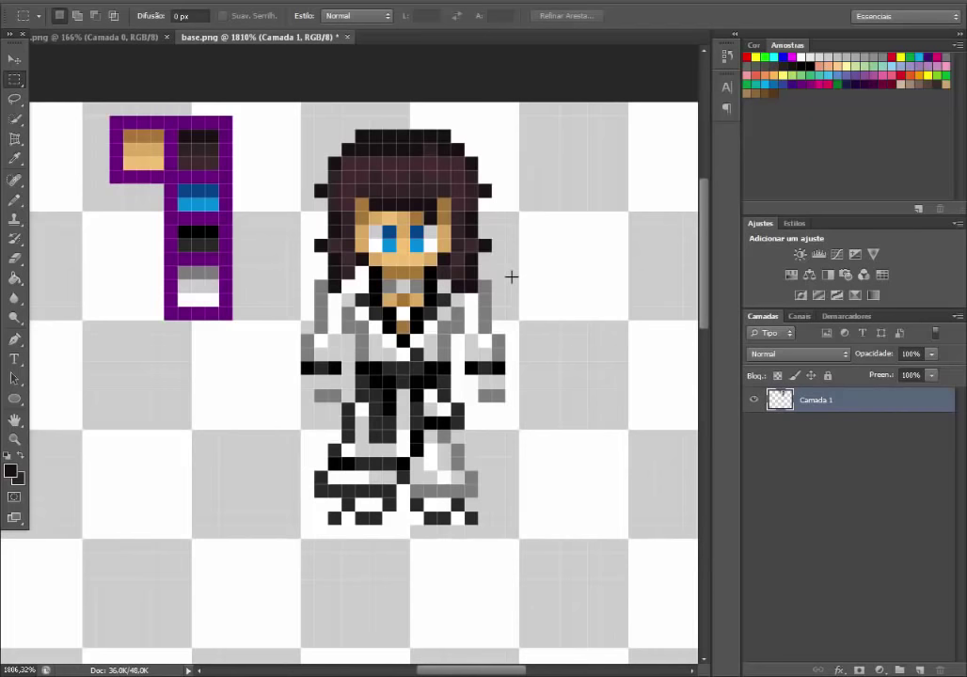
scroll(347, 305, down, 11)
scroll(427, 220, up, 9)
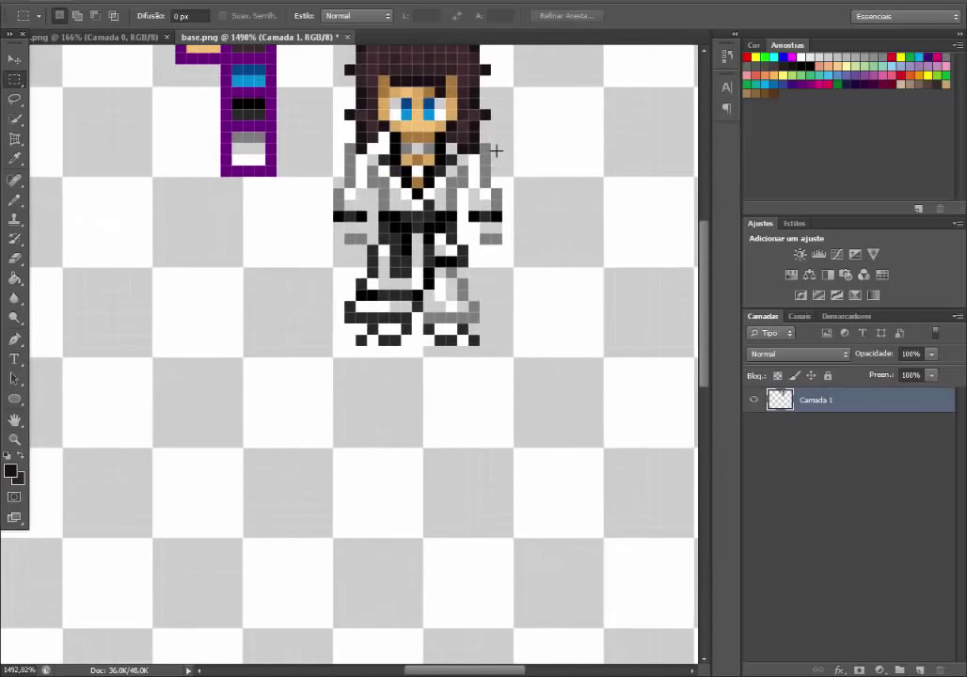
scroll(496, 151, up, 2)
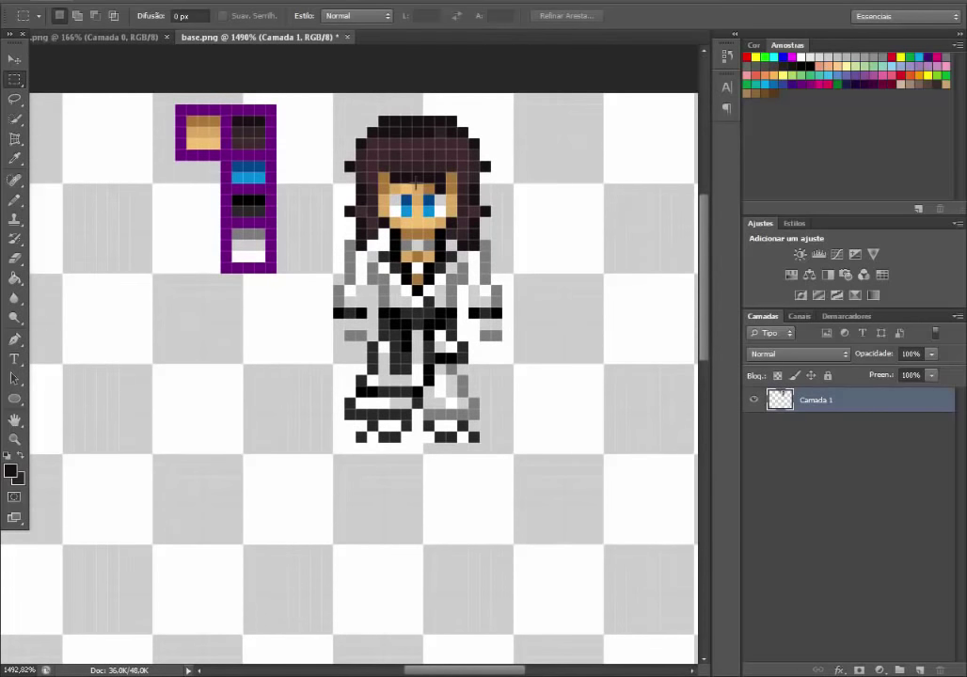